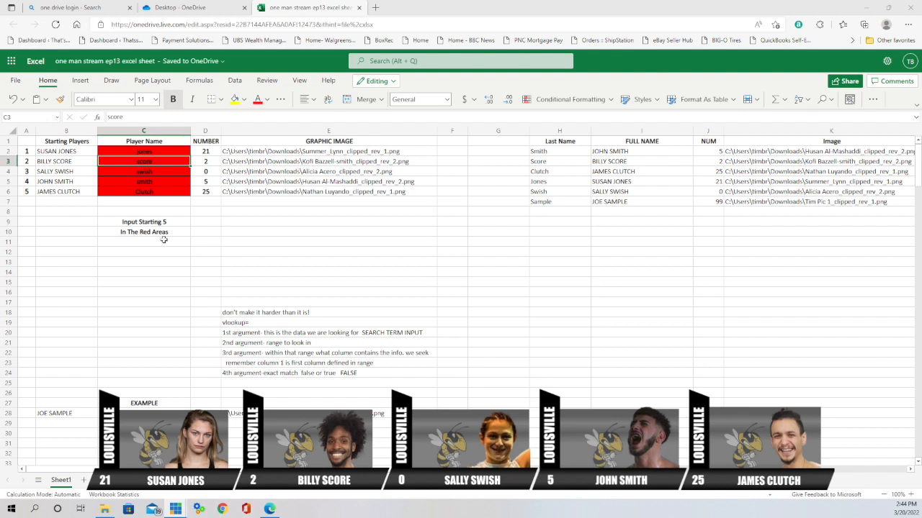
# - Delete the 'sample' search term from C29, then select B29 for the lookup formula
pyautogui.scroll(-2, 374, 314)
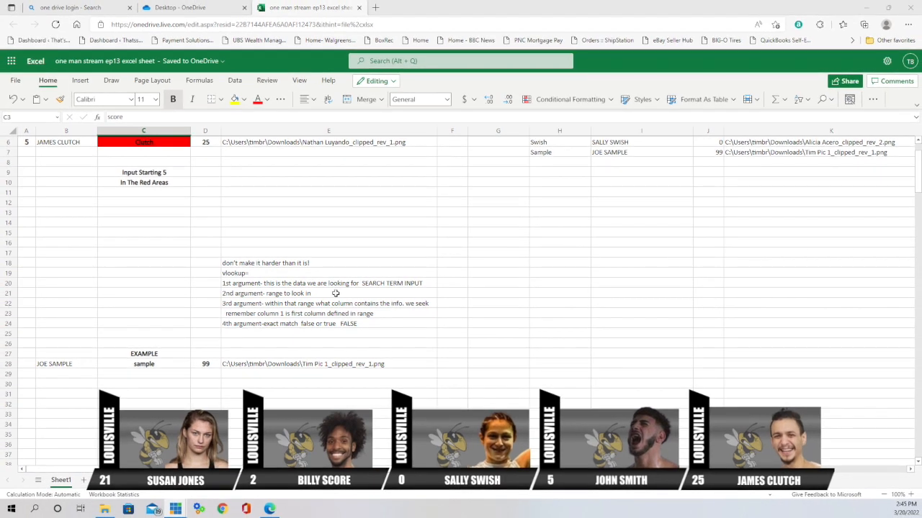
pyautogui.scroll(2, 335, 293)
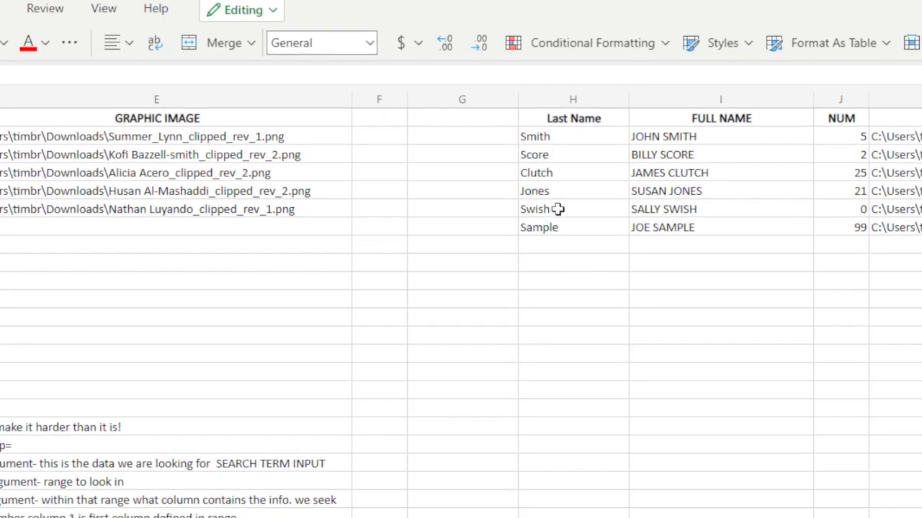
pyautogui.click(564, 193)
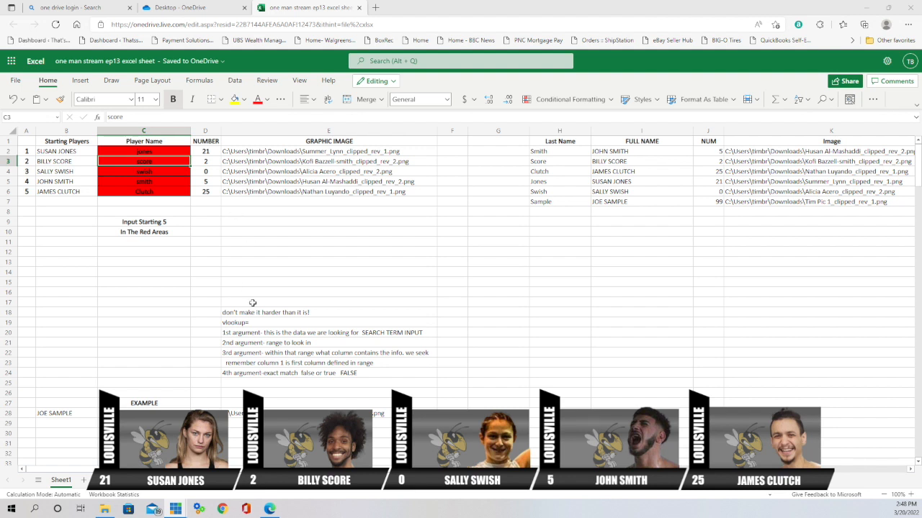
pyautogui.scroll(-5, 379, 274)
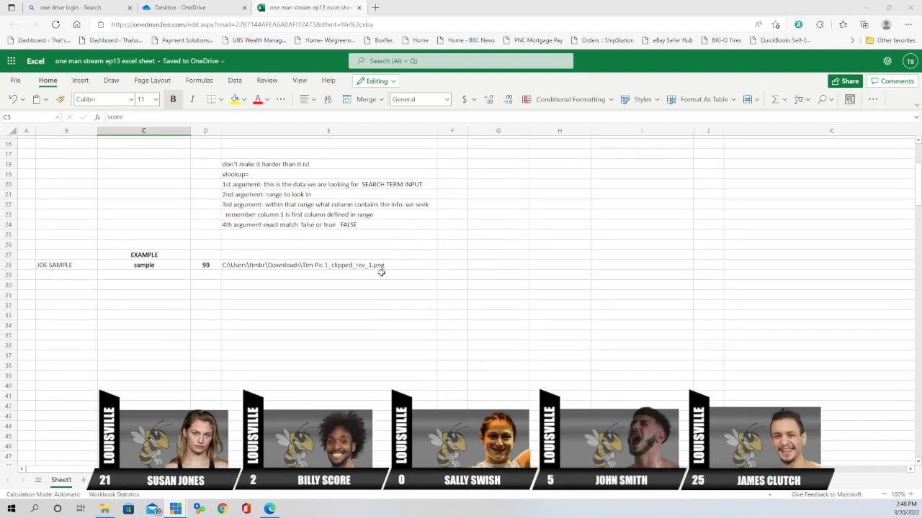
pyautogui.scroll(-2, 382, 273)
pyautogui.scroll(2, 382, 275)
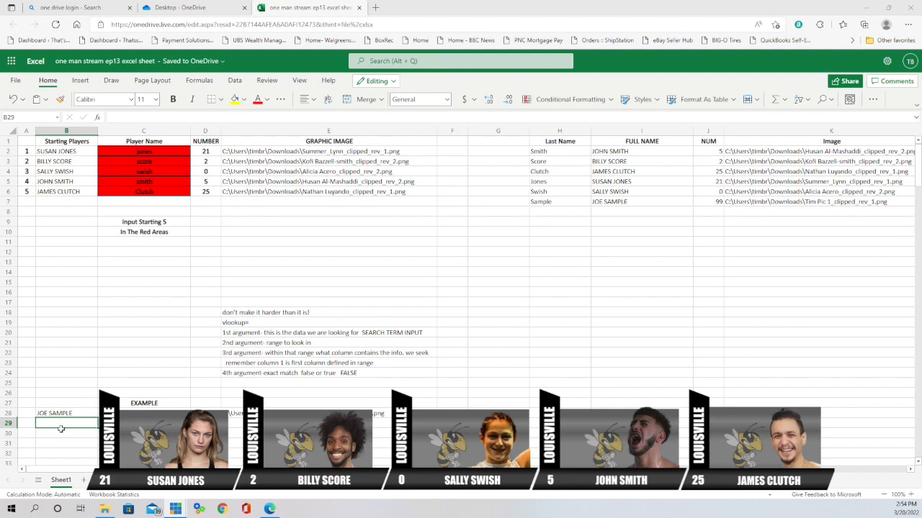
pyautogui.press('Right')
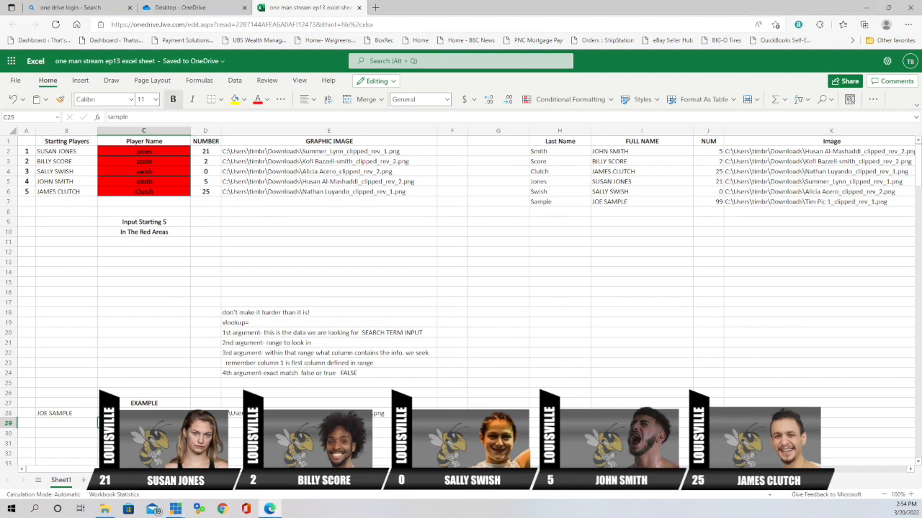
pyautogui.press('BackSpace')
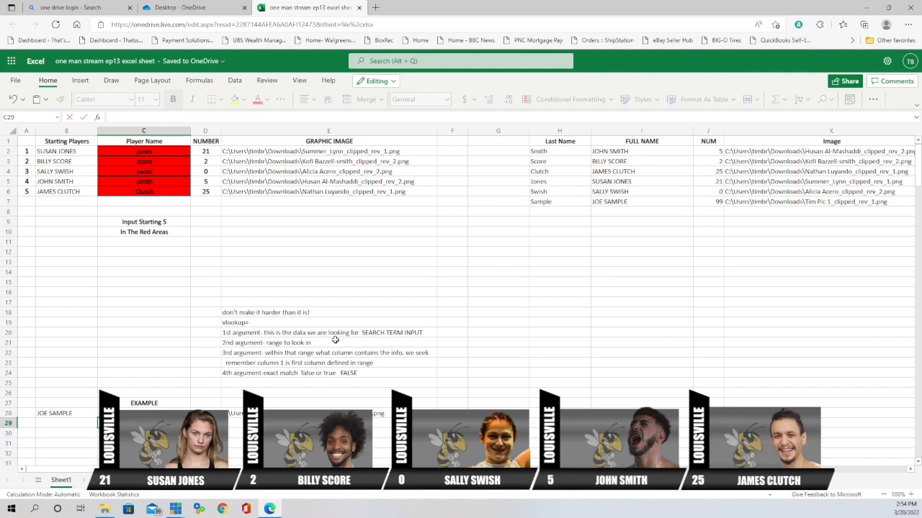
pyautogui.scroll(-5, 335, 339)
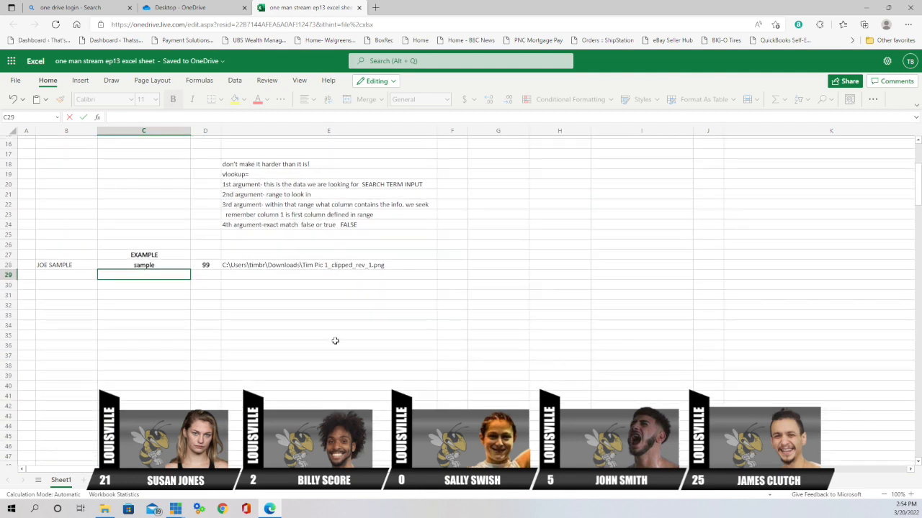
pyautogui.scroll(2, 335, 340)
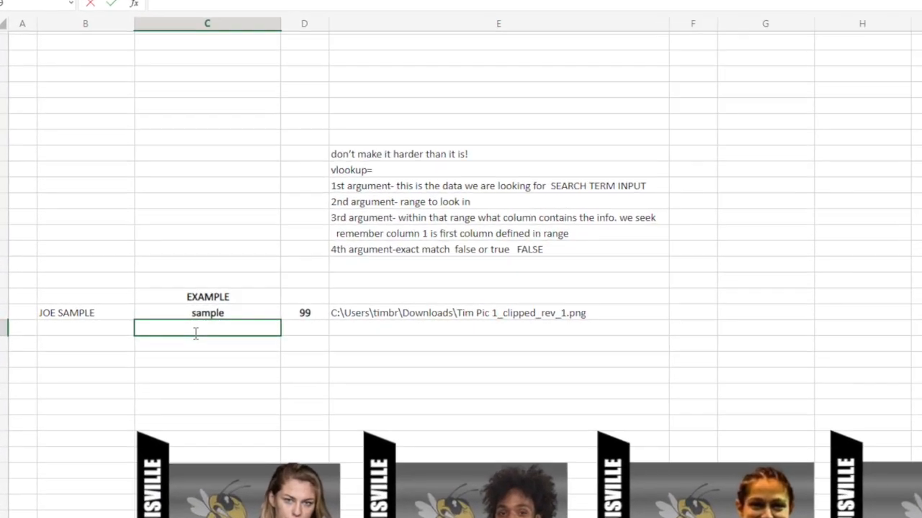
pyautogui.click(69, 330)
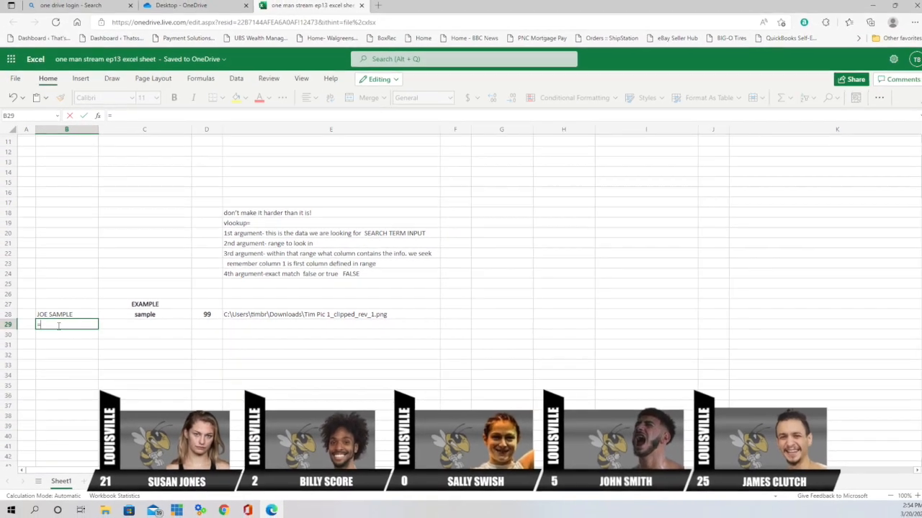
# - Type =vlookup(C29,H2:k10,2,False) in B29 for an exact-match lookup of column 2
pyautogui.write('=')
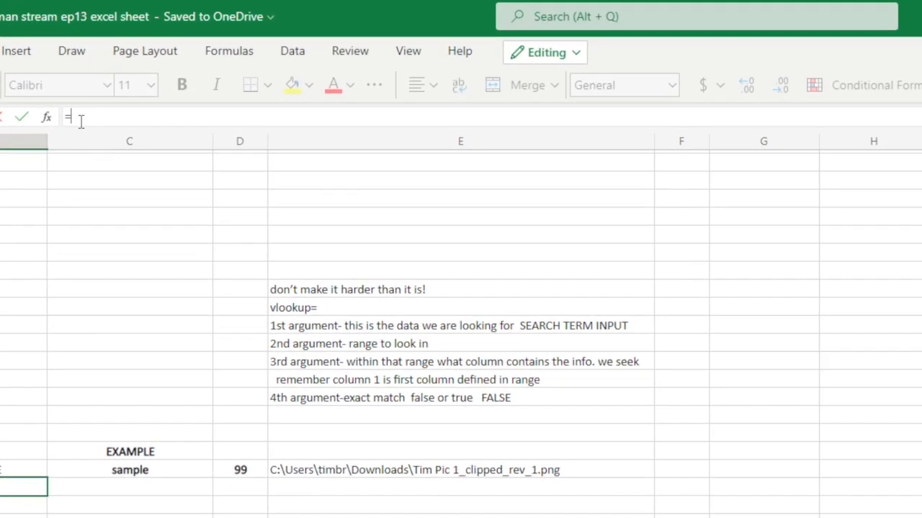
pyautogui.write('vlo')
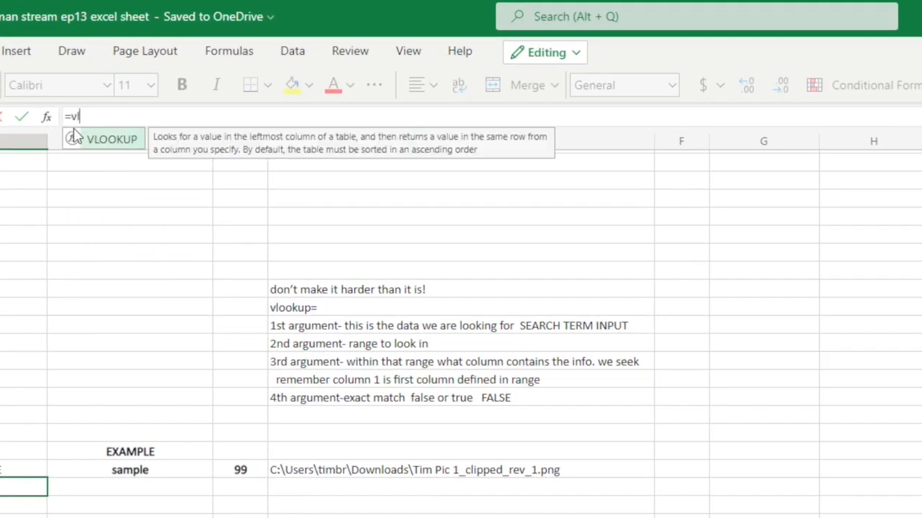
pyautogui.write('okup')
pyautogui.write('(')
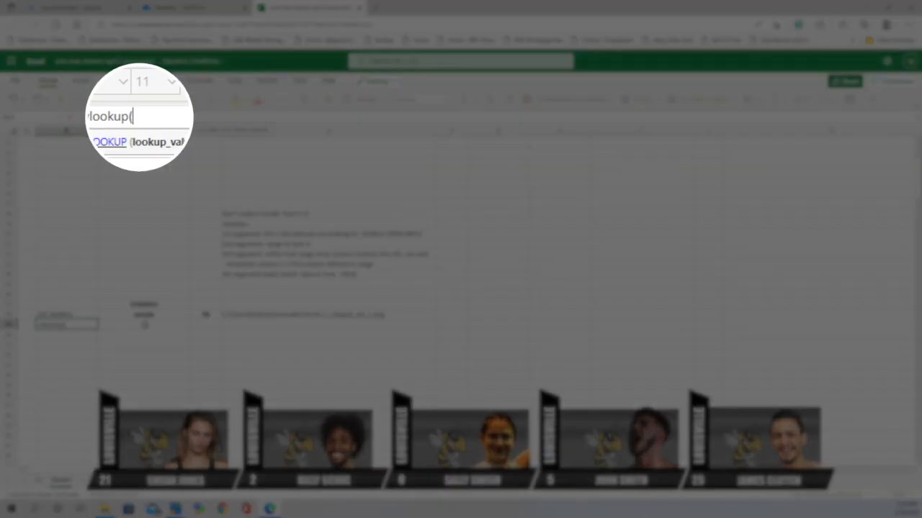
pyautogui.click(144, 325)
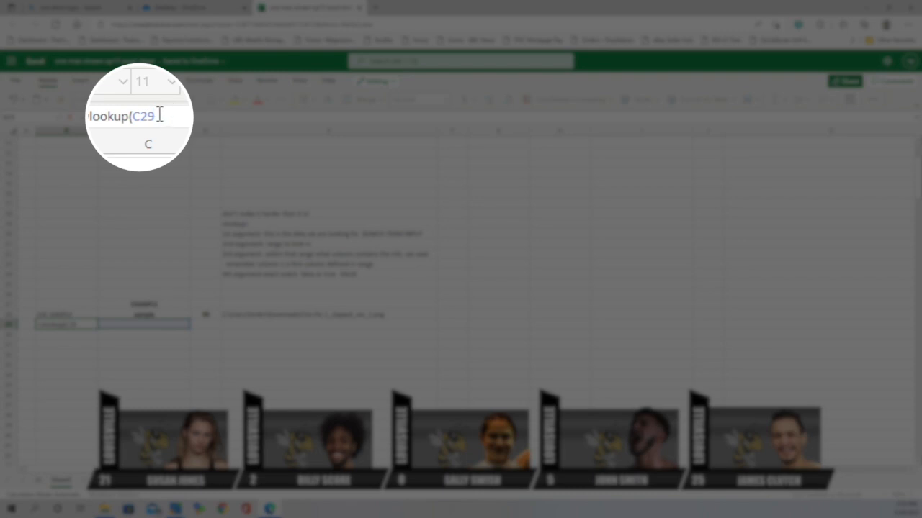
pyautogui.write(',')
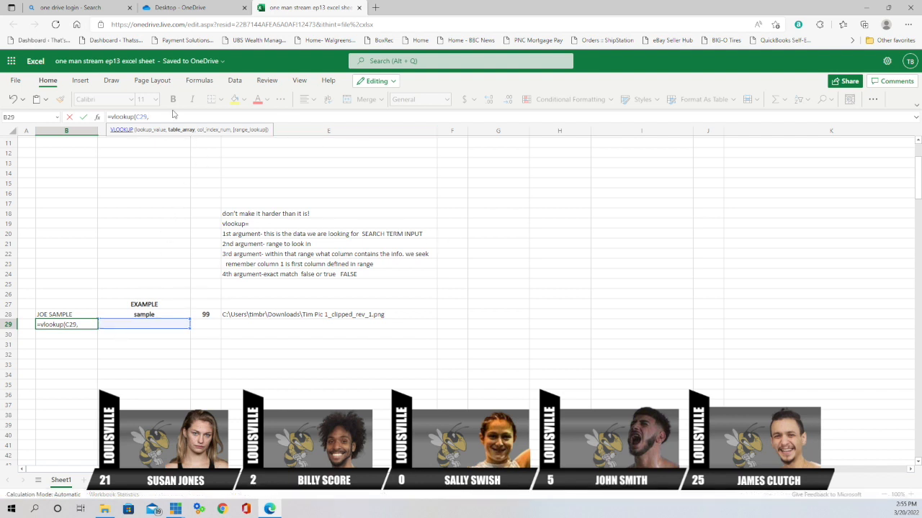
pyautogui.write('H2:k1')
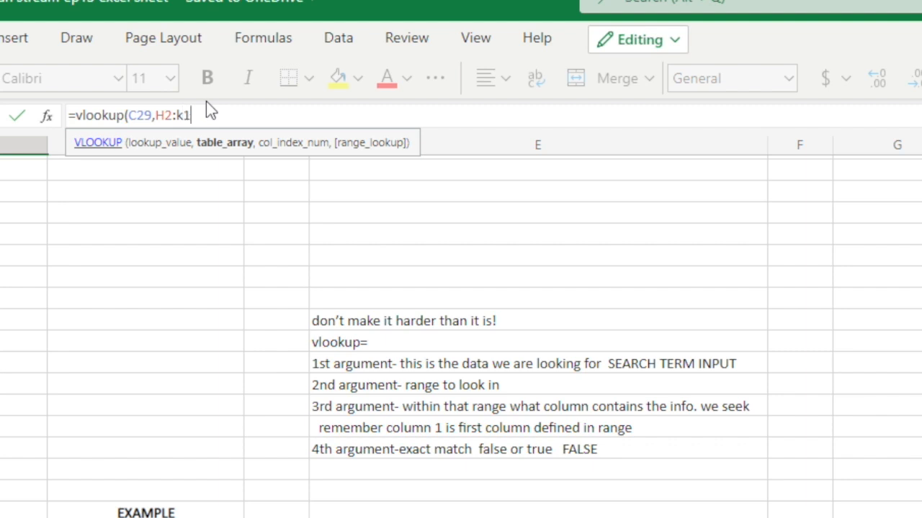
pyautogui.write('0')
pyautogui.write(',')
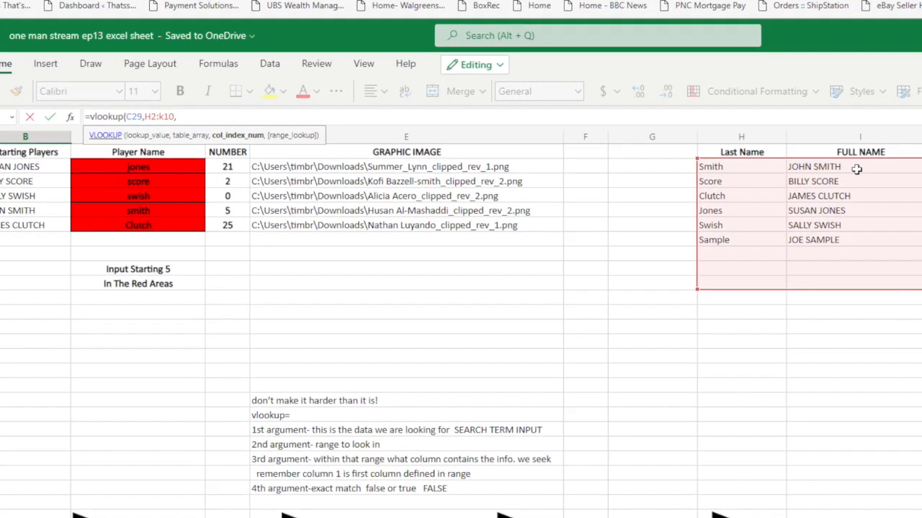
pyautogui.write('2')
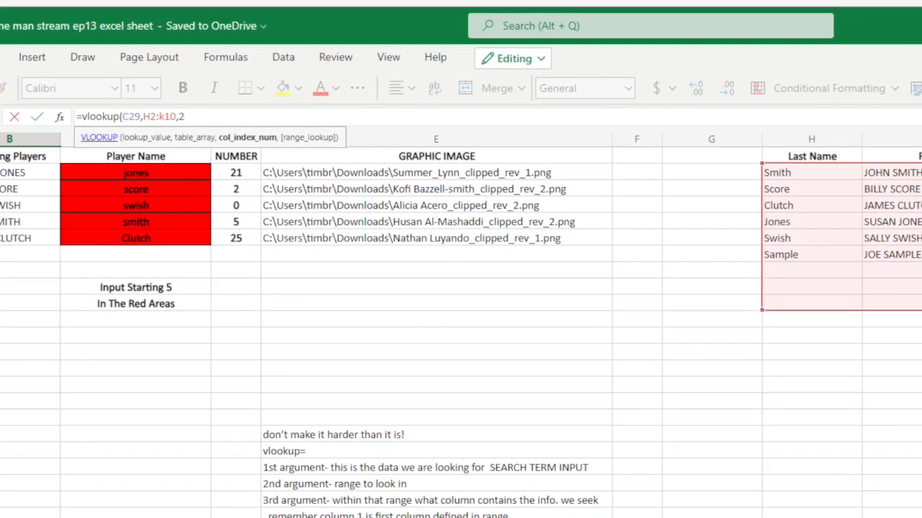
pyautogui.write(',')
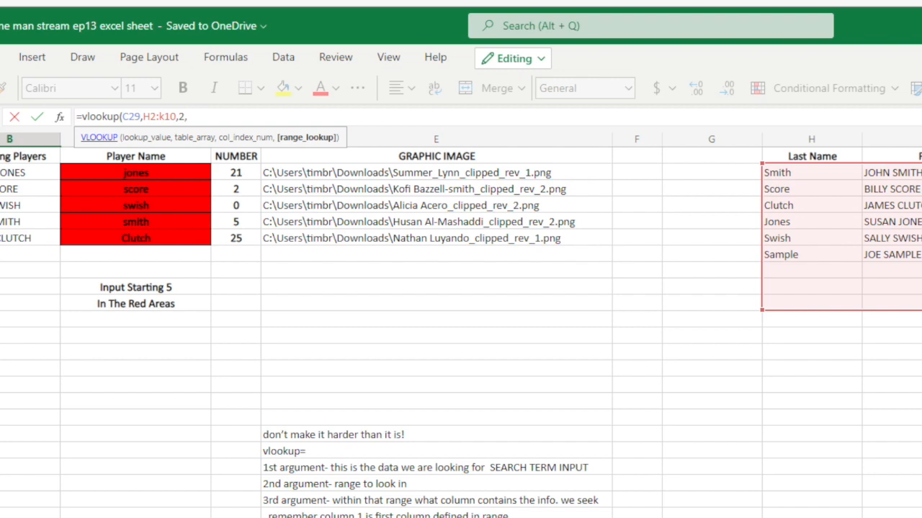
pyautogui.write('False')
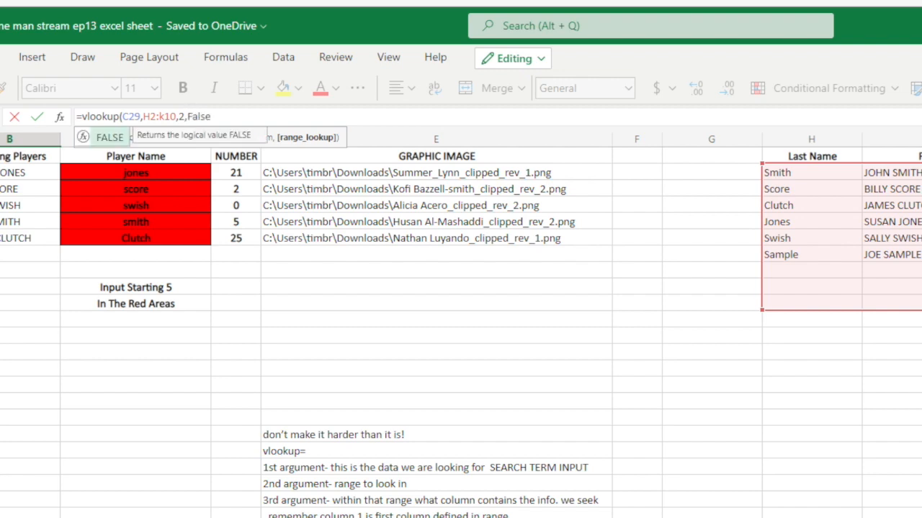
pyautogui.write(')')
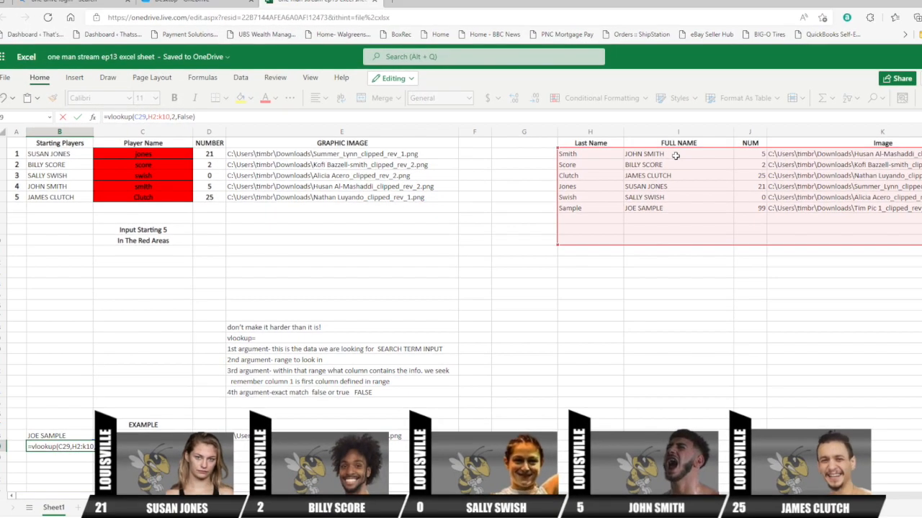
pyautogui.press('Return')
pyautogui.scroll(-3, 303, 365)
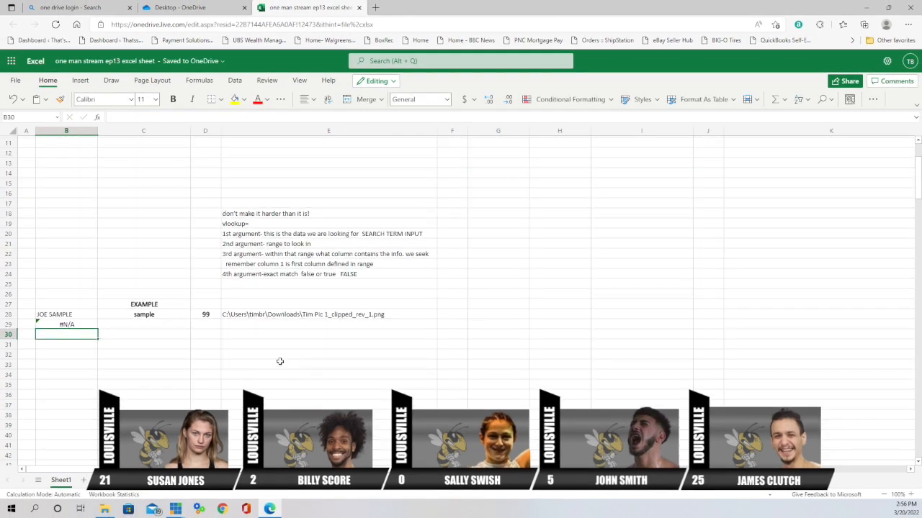
pyautogui.click(143, 324)
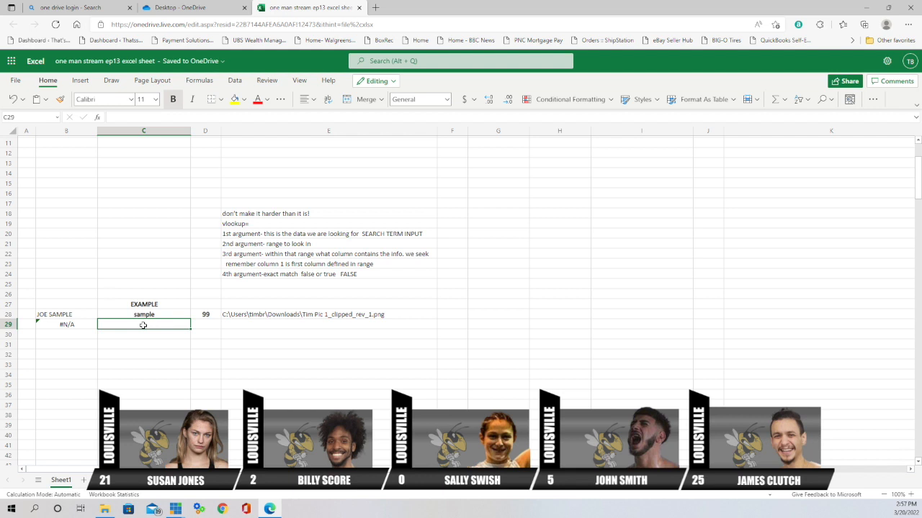
pyautogui.scroll(3, 143, 325)
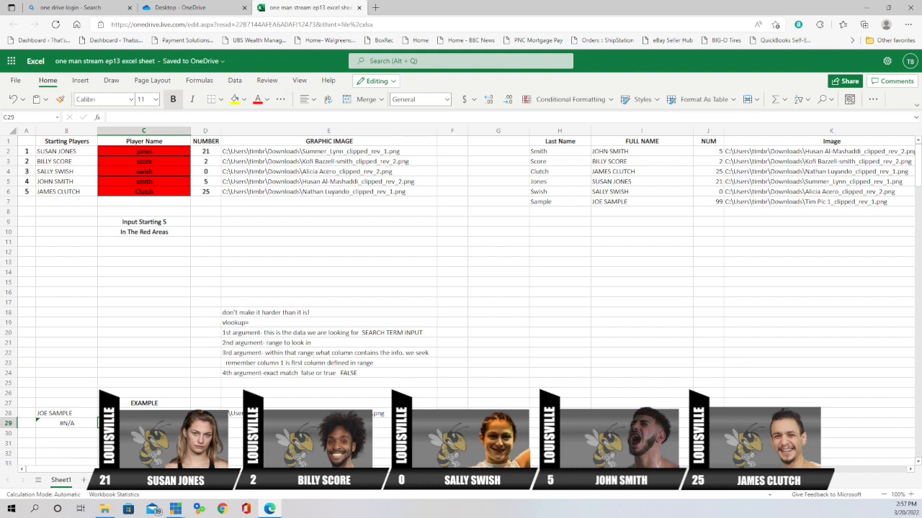
pyautogui.write('ample')
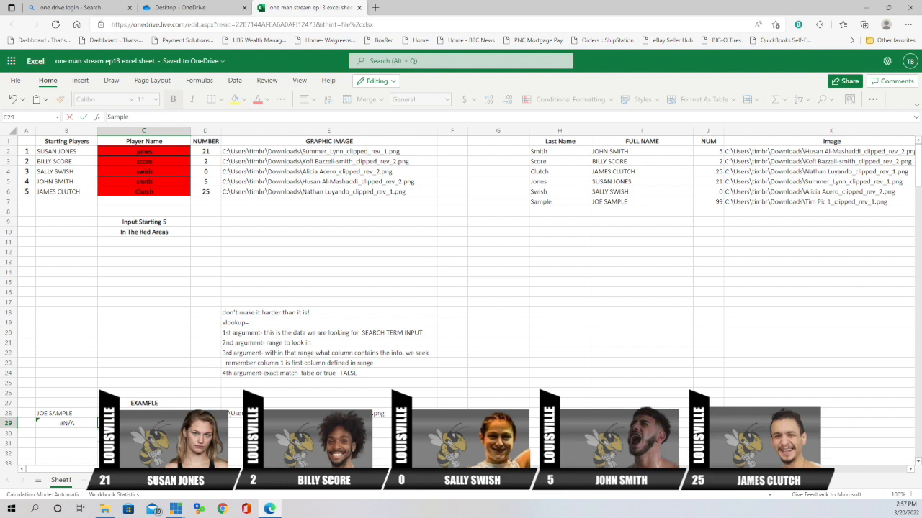
pyautogui.press('Return')
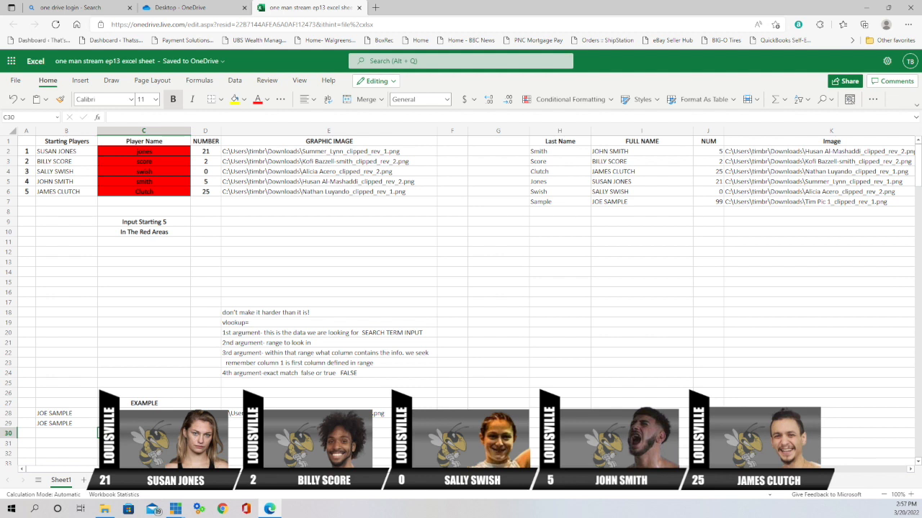
pyautogui.click(205, 423)
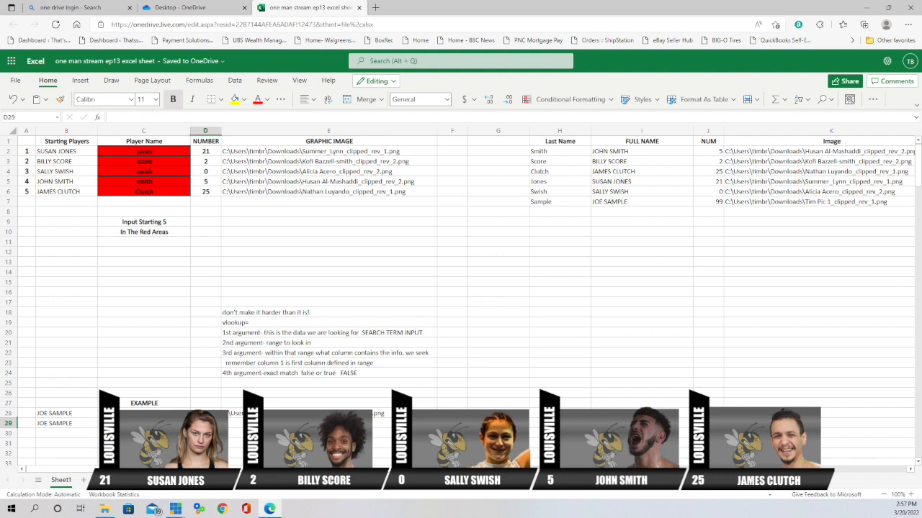
# - Enter =vlookup(C29,H2:k10,3,False) in D29 so it returns jersey number 99
pyautogui.write('=')
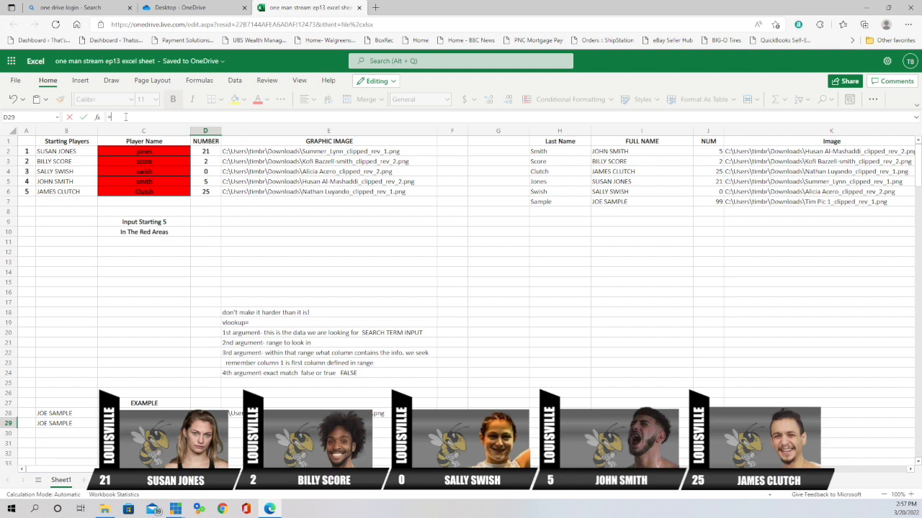
pyautogui.write('vl')
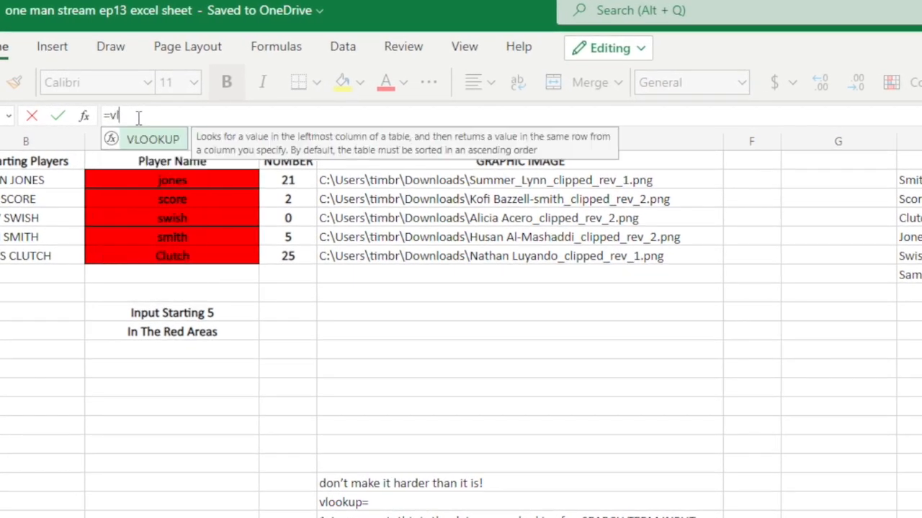
pyautogui.write('ookup(')
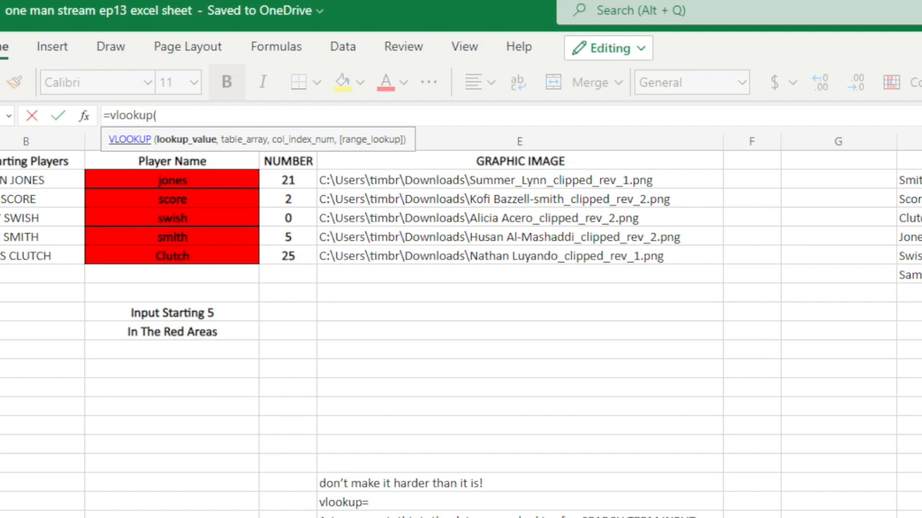
pyautogui.write('C29')
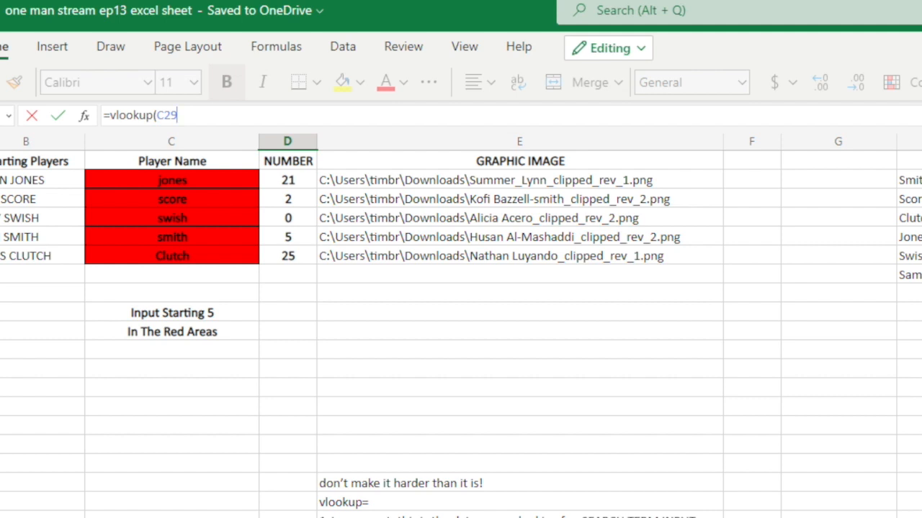
pyautogui.write(',H')
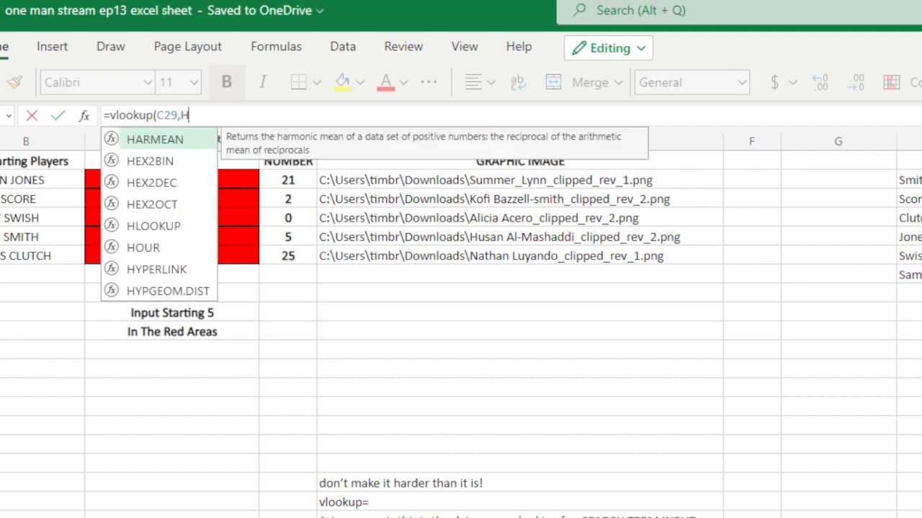
pyautogui.write('2:k10')
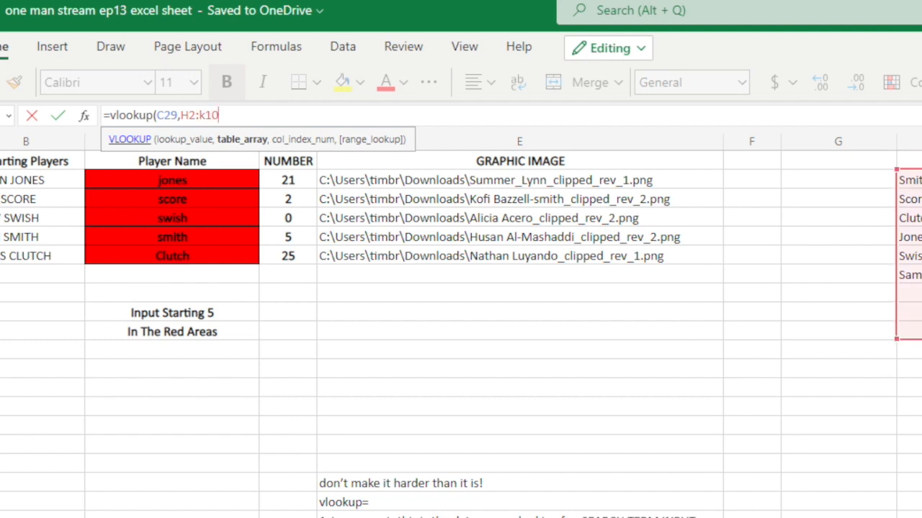
pyautogui.write(',')
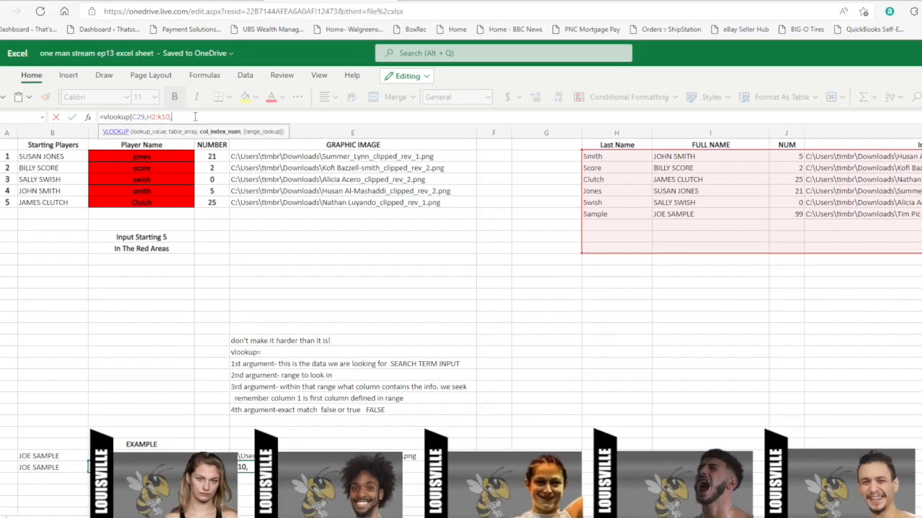
pyautogui.write('3,')
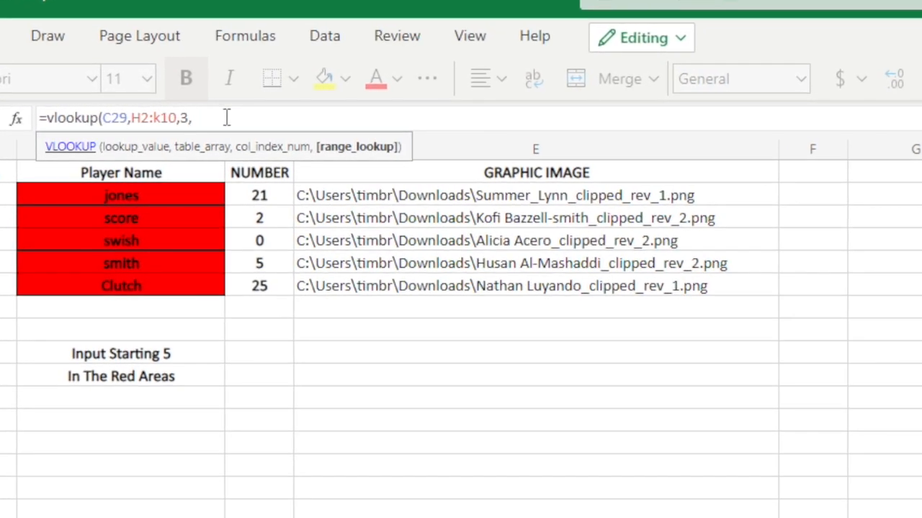
pyautogui.write('False')
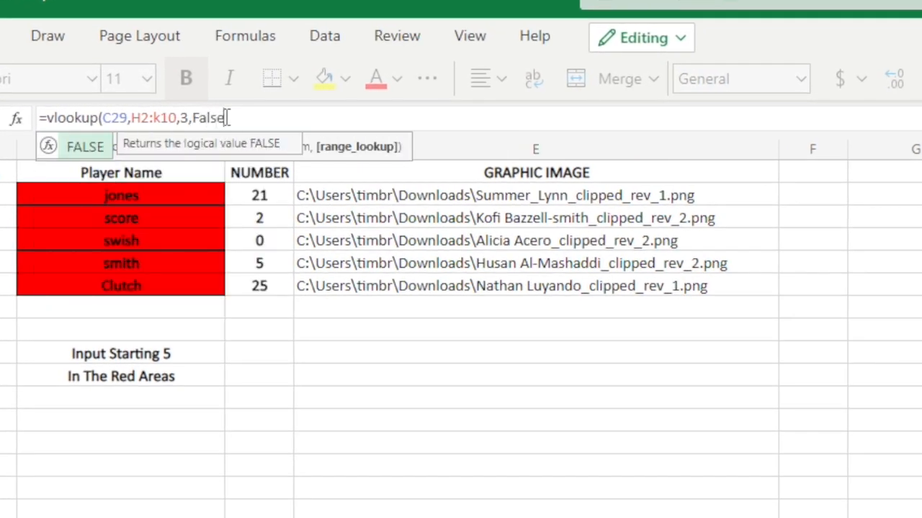
pyautogui.write(')')
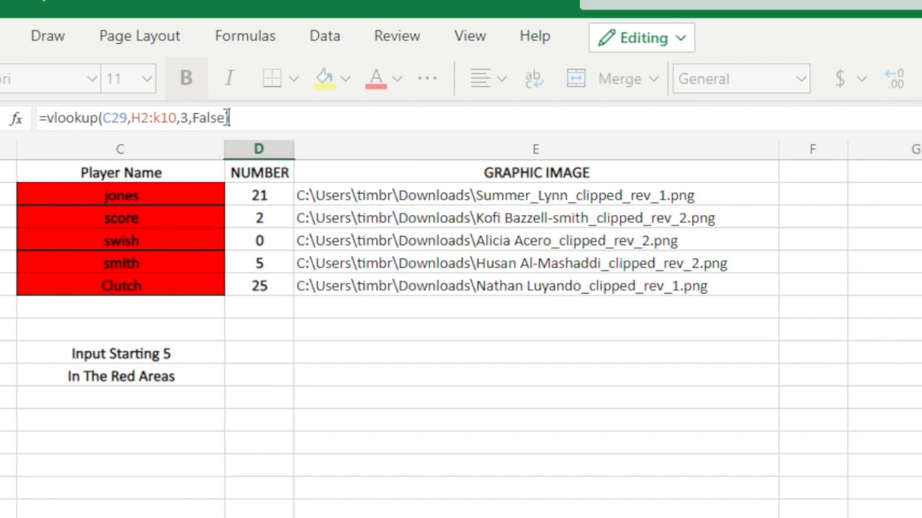
pyautogui.press('Return')
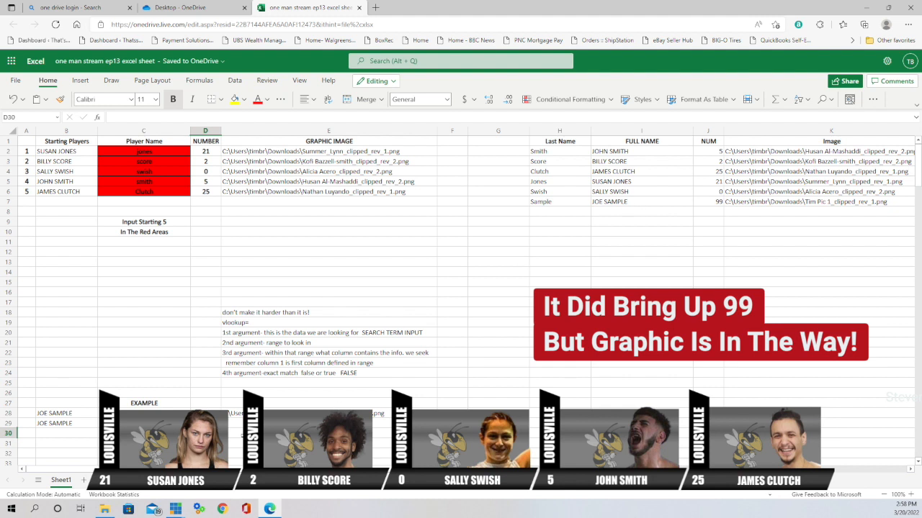
# - Select E29 and start a =vlookup( formula for the image path
pyautogui.click(240, 424)
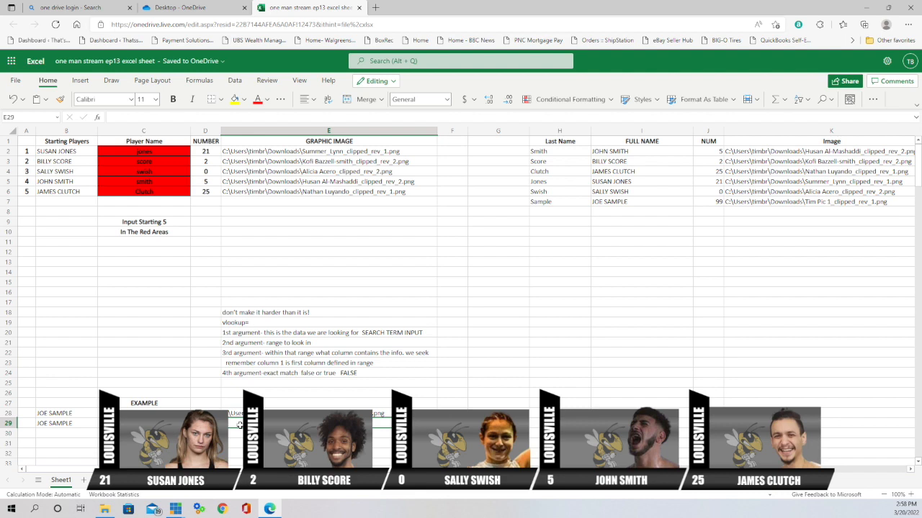
pyautogui.write('=')
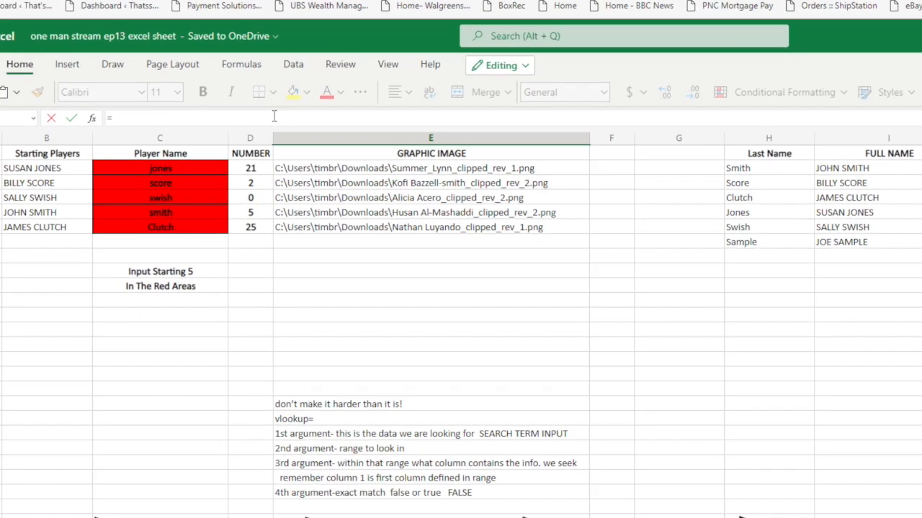
pyautogui.write('v')
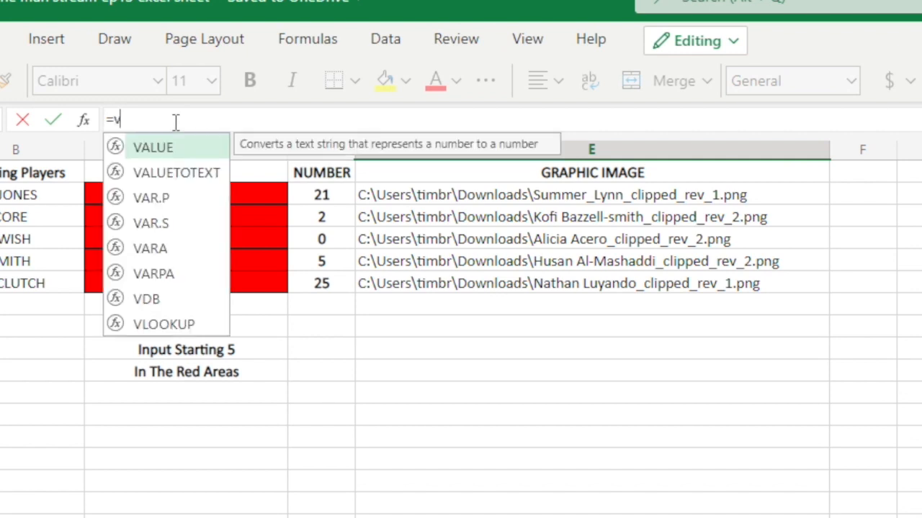
pyautogui.write('look')
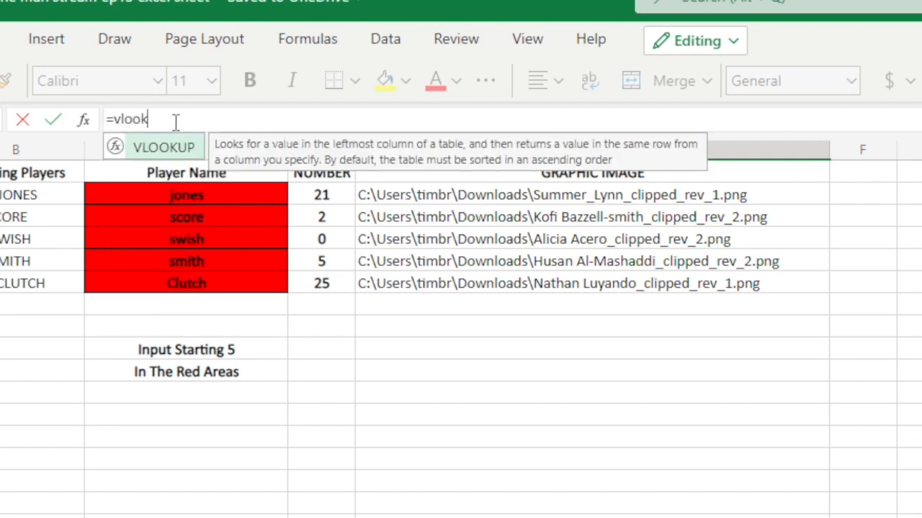
pyautogui.write('up(')
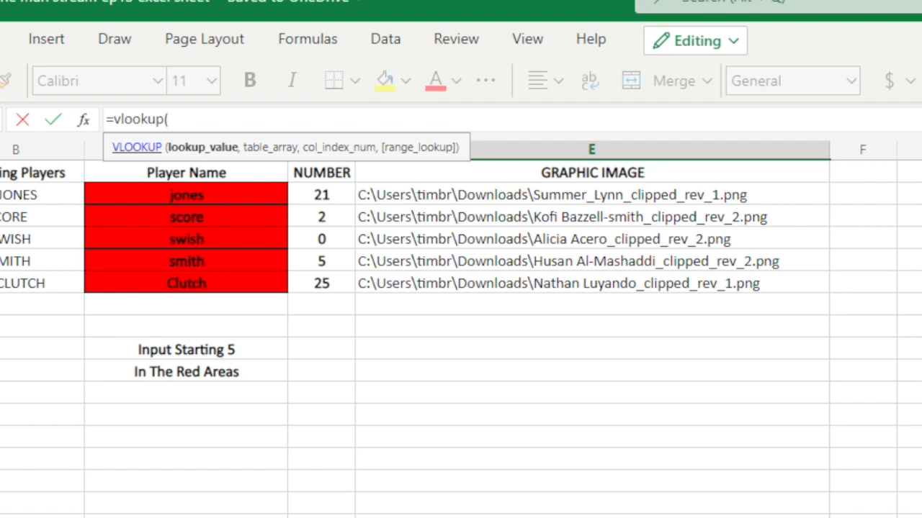
# - Complete E29 as =vlookup(C29,h2:k10,4,False) so it returns the image file path
pyautogui.write('C29')
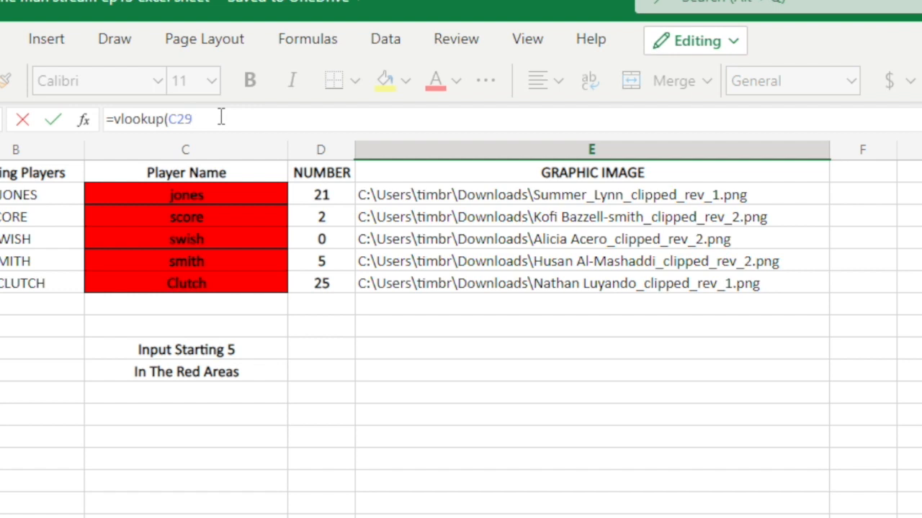
pyautogui.write(',')
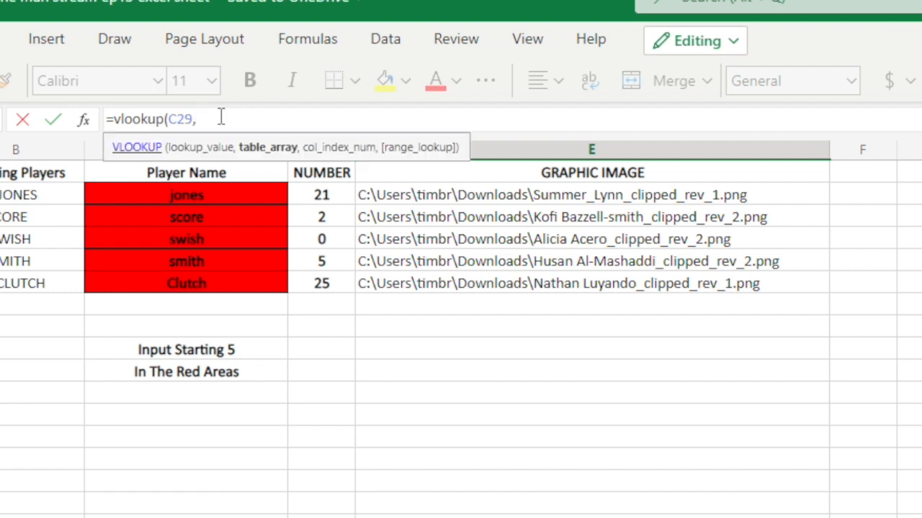
pyautogui.write('h2:k10,')
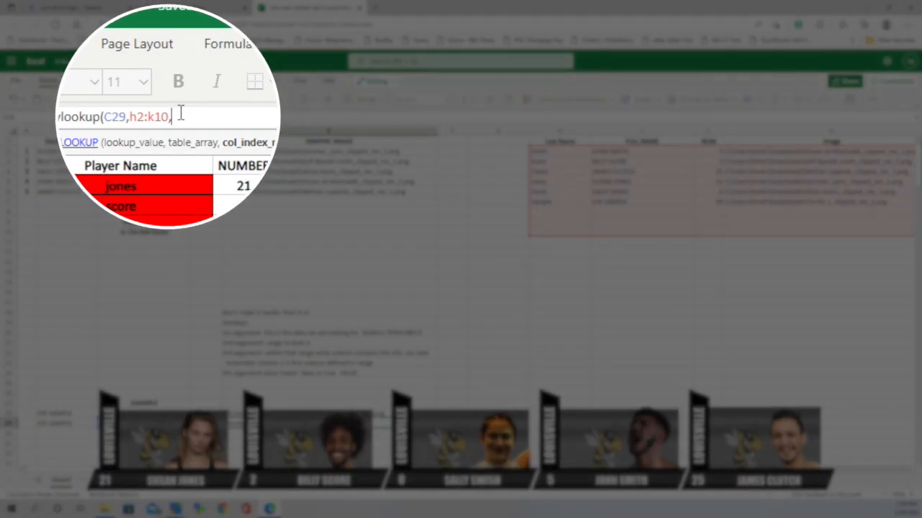
pyautogui.write('4,')
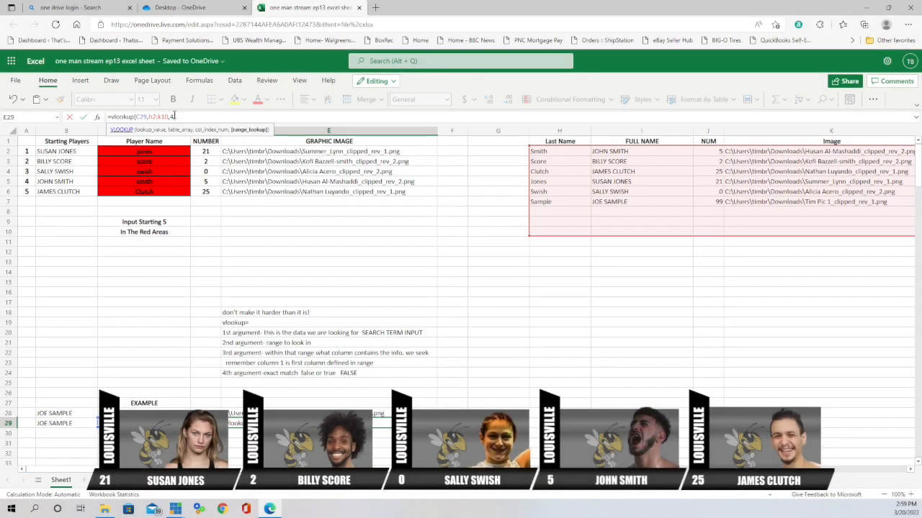
pyautogui.write('Fals')
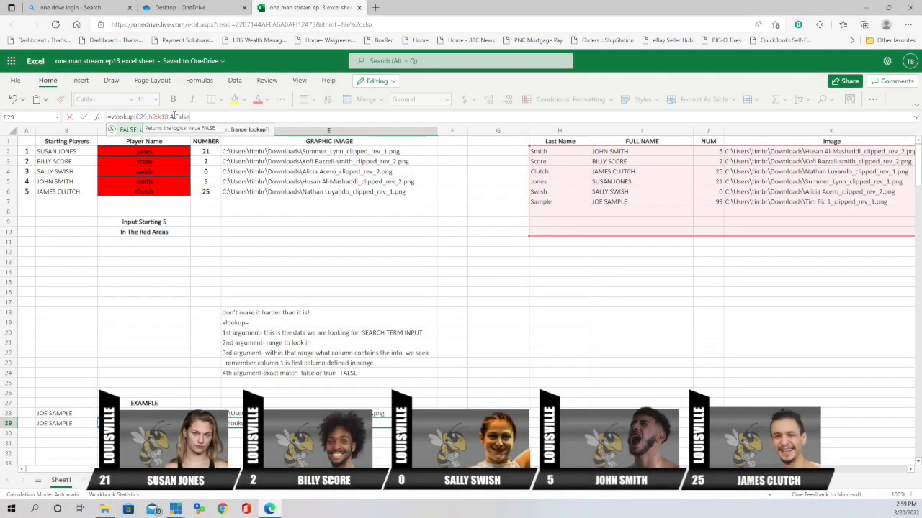
pyautogui.write('e)')
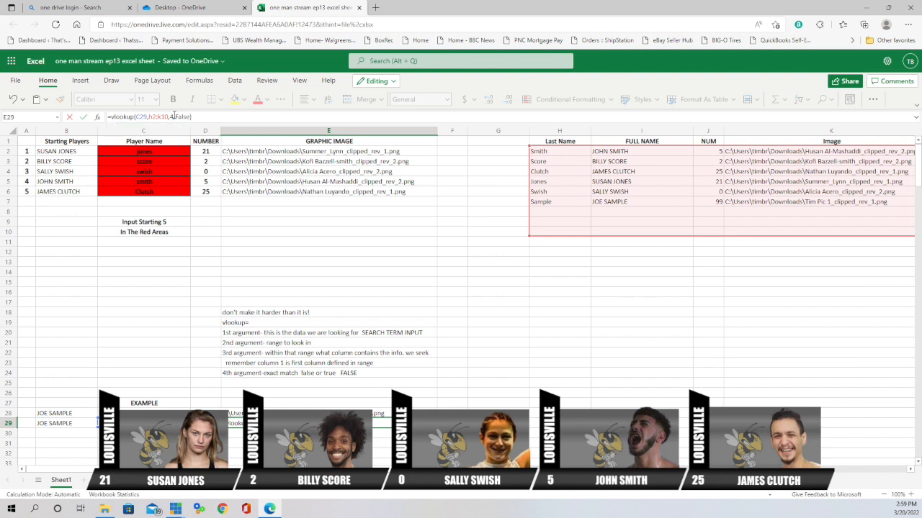
pyautogui.press('Return')
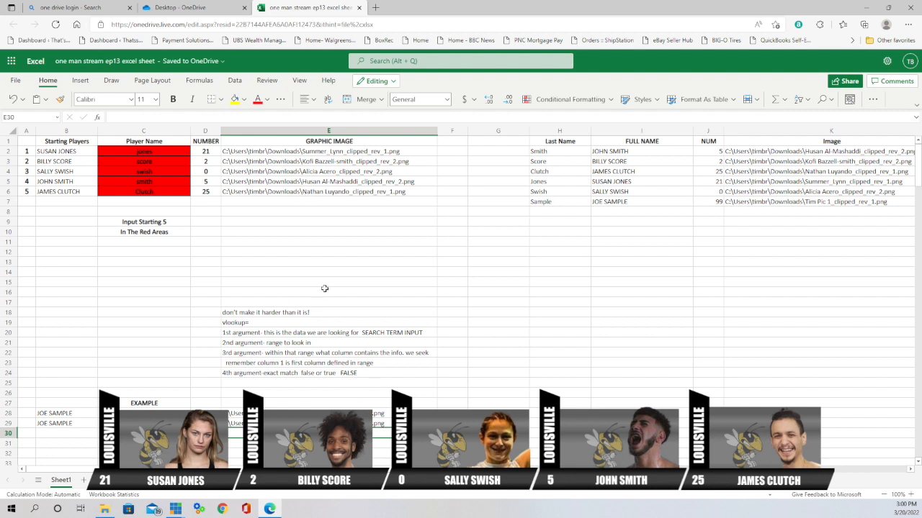
pyautogui.click(66, 152)
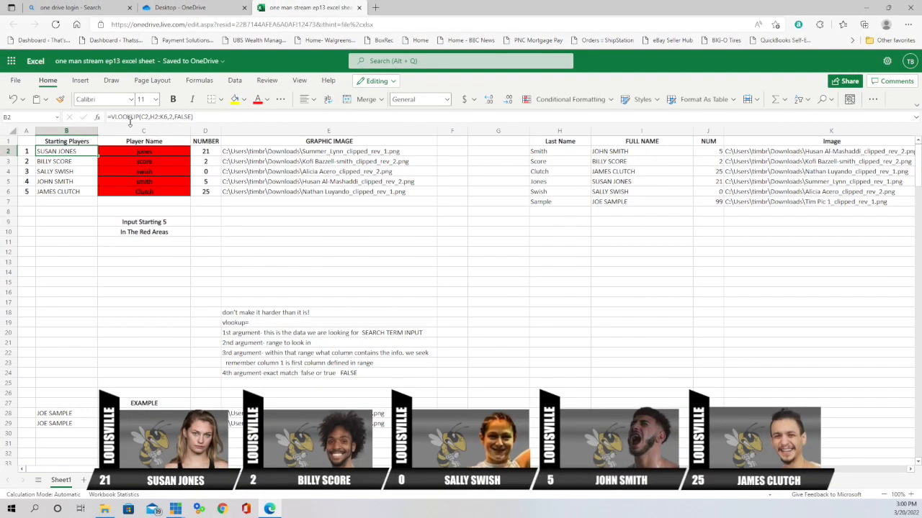
pyautogui.click(158, 152)
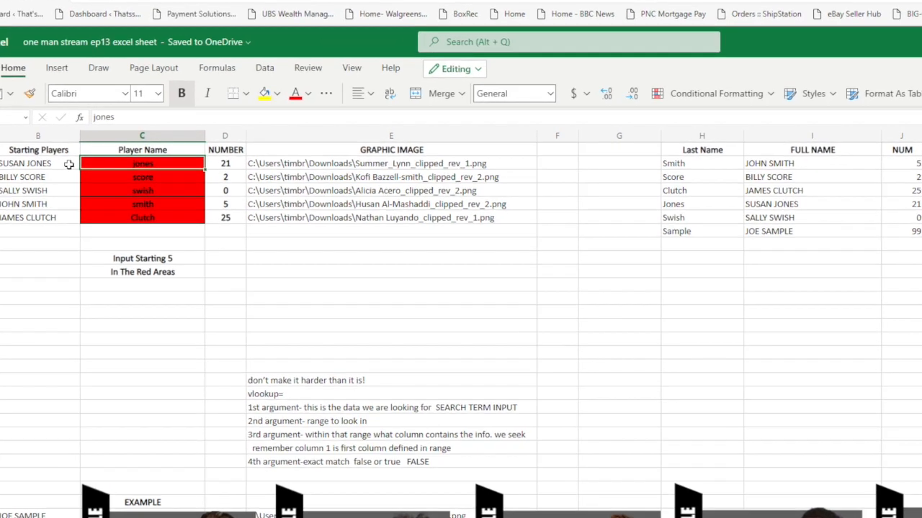
pyautogui.click(68, 164)
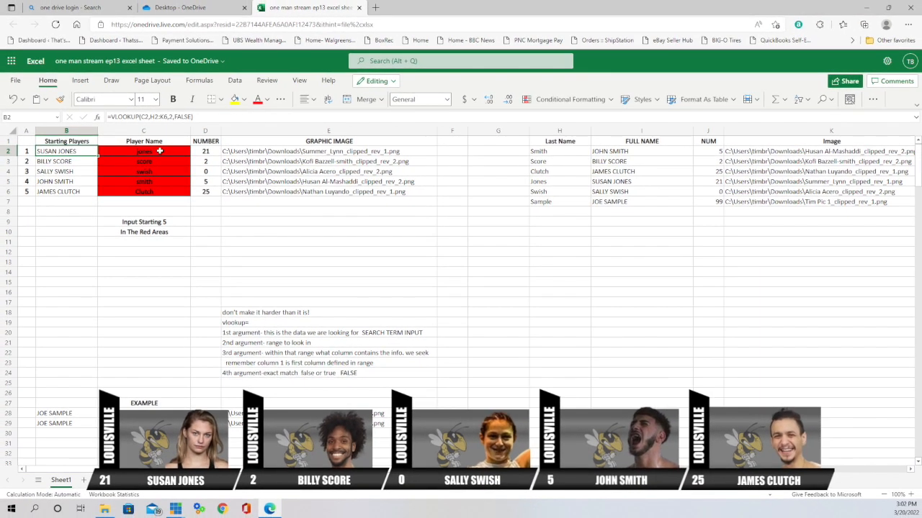
# - Enter score, swish and smith as the first three starting player names
pyautogui.click(160, 152)
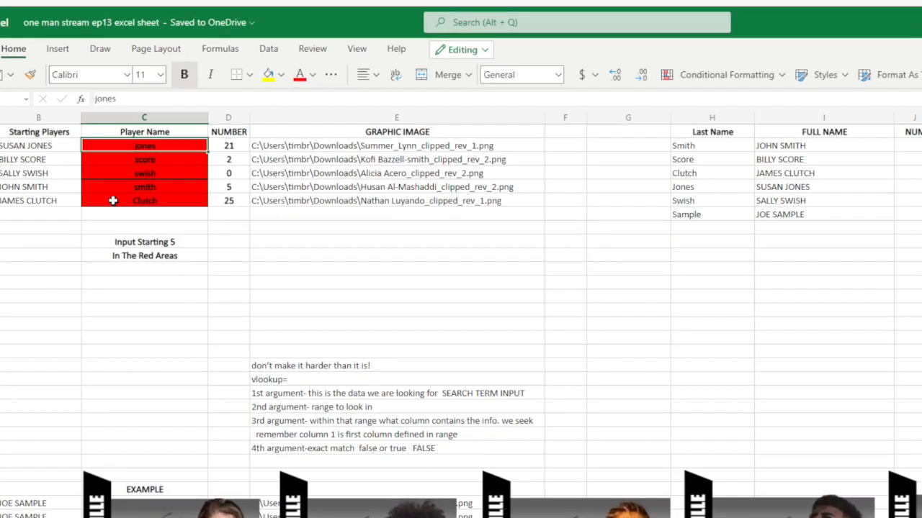
pyautogui.write('score')
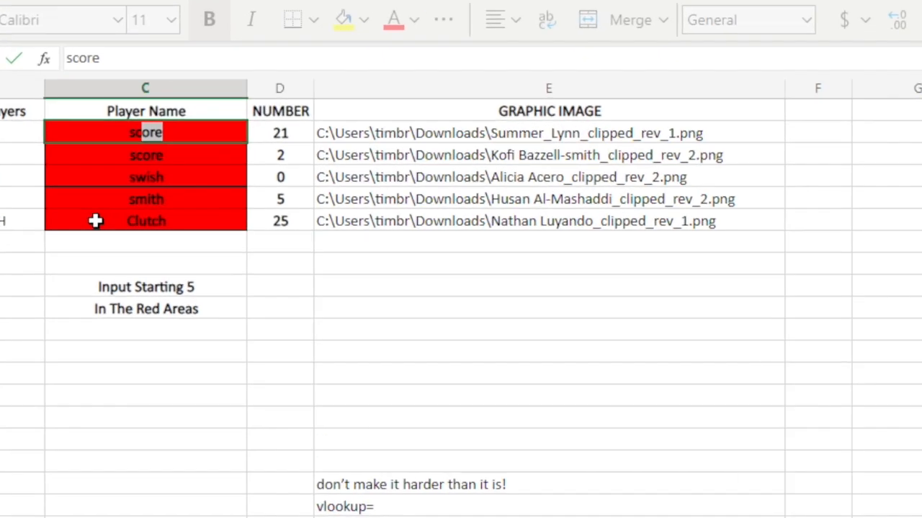
pyautogui.press('Return')
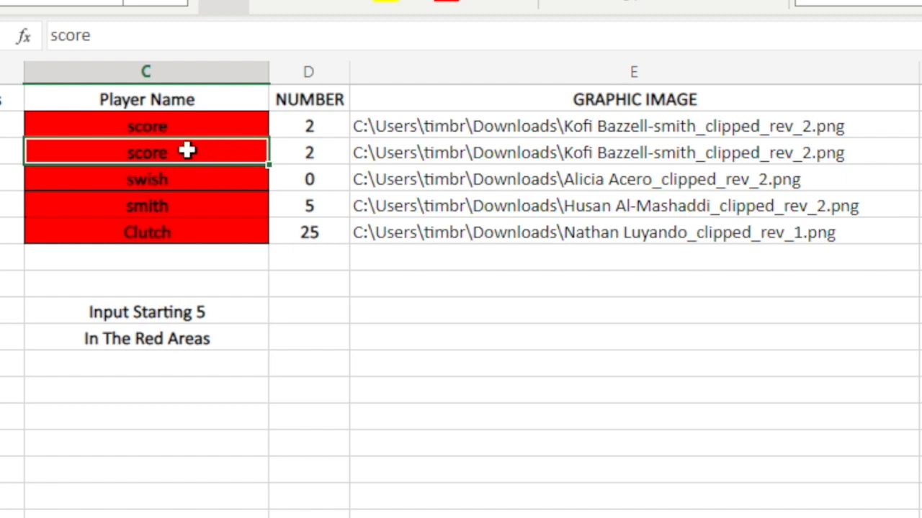
pyautogui.write('swi')
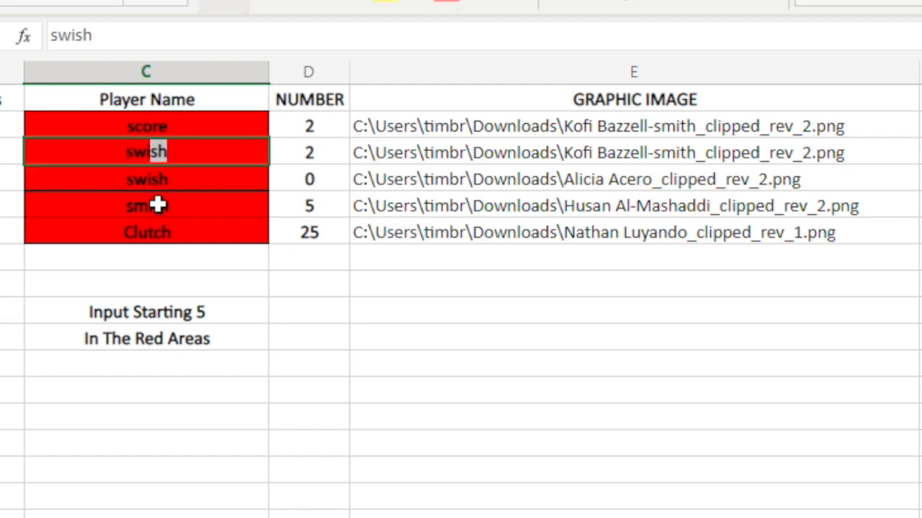
pyautogui.write('sh')
pyautogui.click(197, 180)
pyautogui.write('smith')
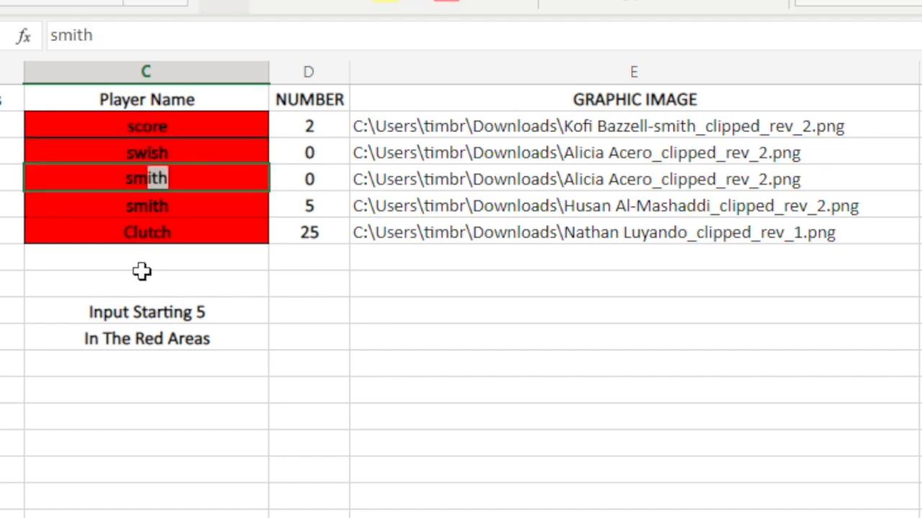
pyautogui.click(178, 205)
# - Enter clutch and jones as the fourth and fifth starters, filling numbers 25 and 21
pyautogui.write('clut')
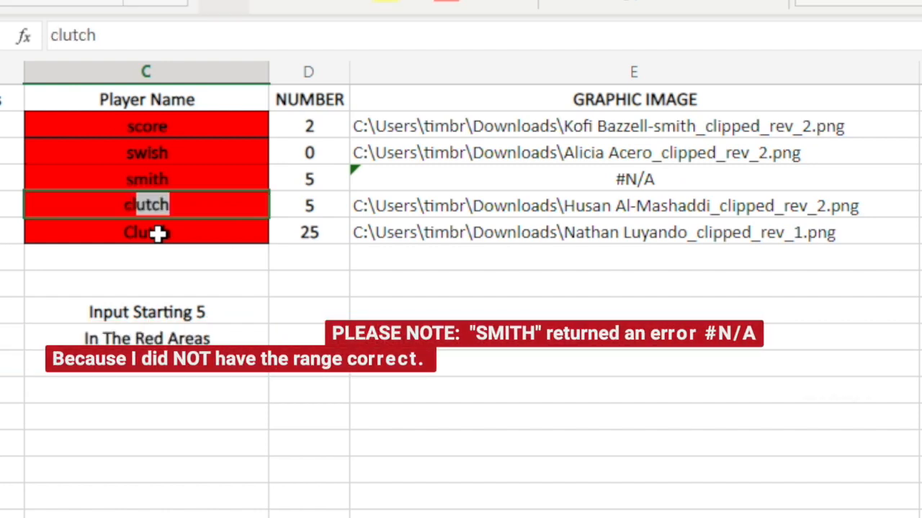
pyautogui.write('ch')
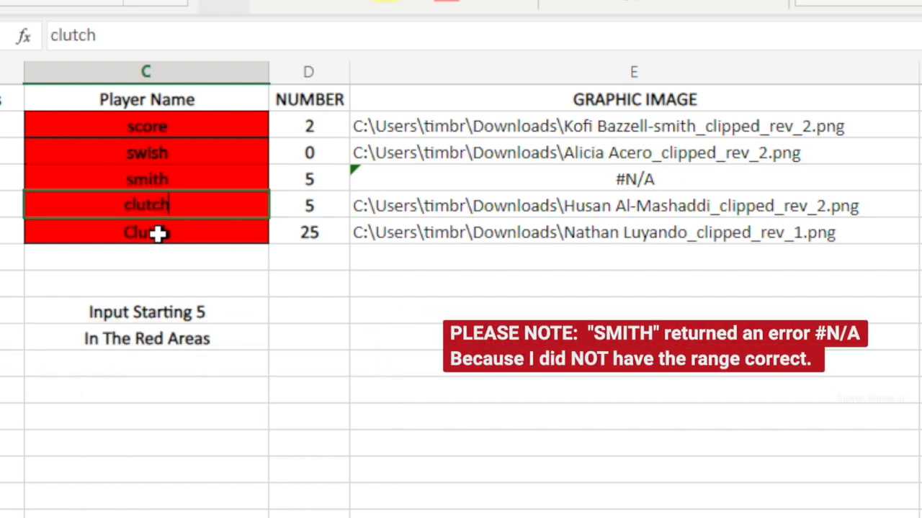
pyautogui.click(191, 232)
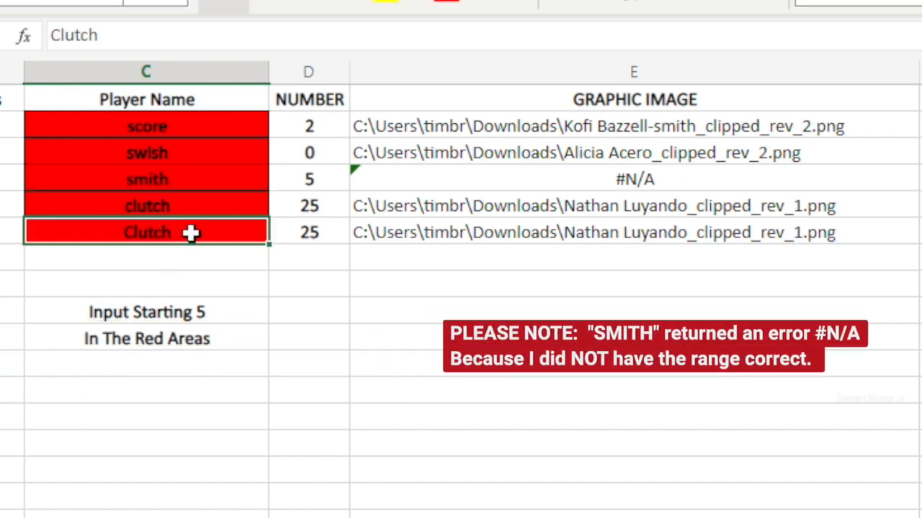
pyautogui.write('jon')
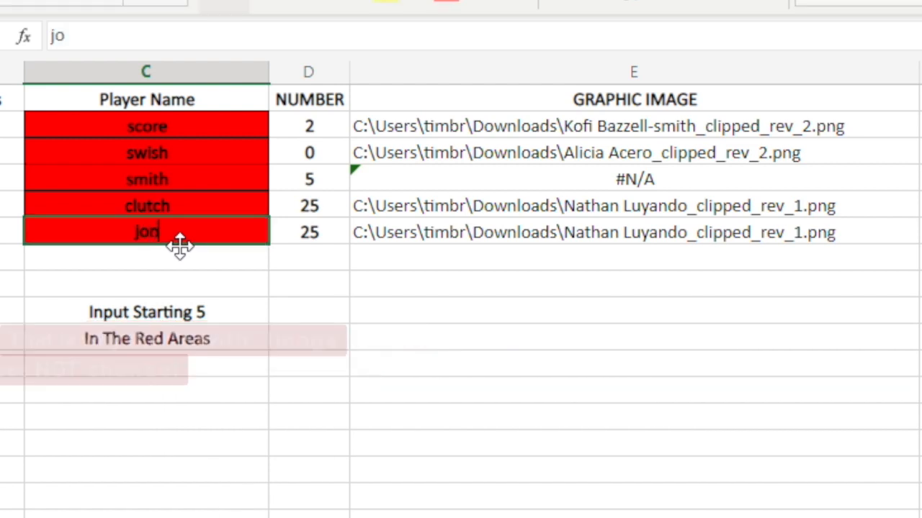
pyautogui.write('es')
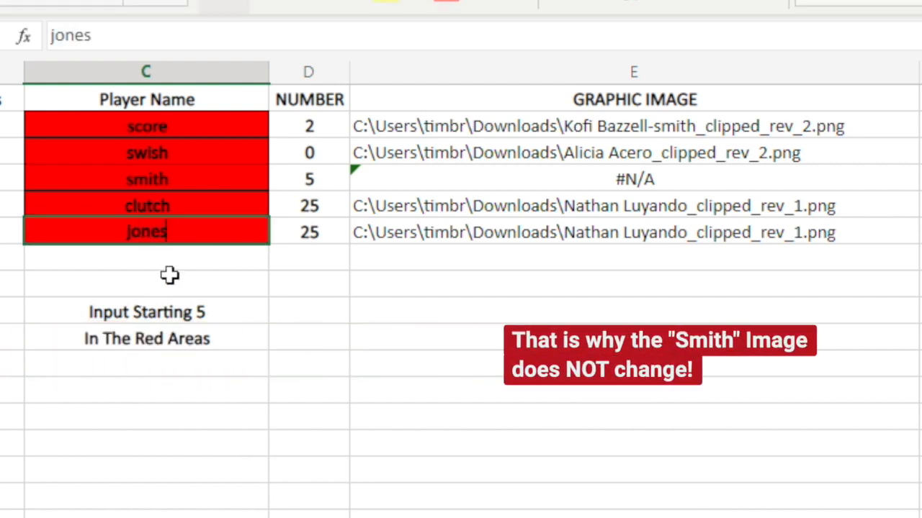
pyautogui.click(181, 263)
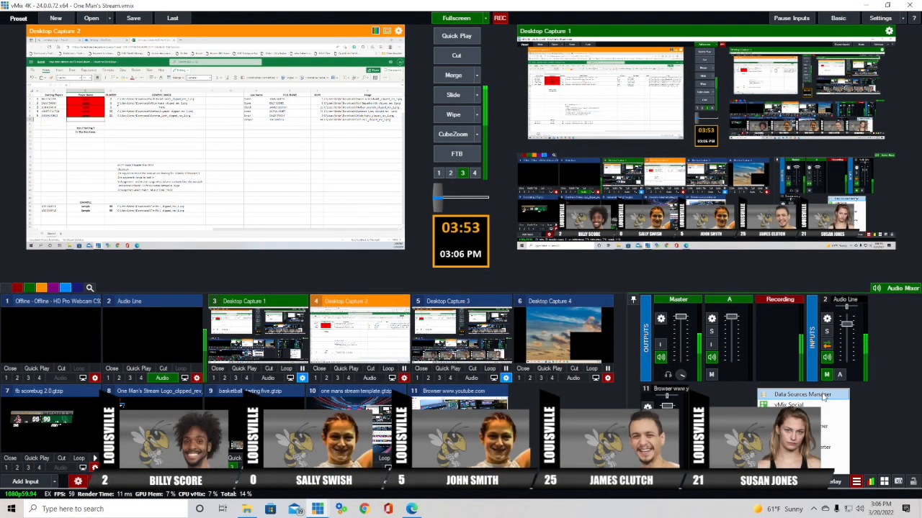
# - Add a new Excel/CSV data source in vMix's Data Sources list
pyautogui.click(857, 482)
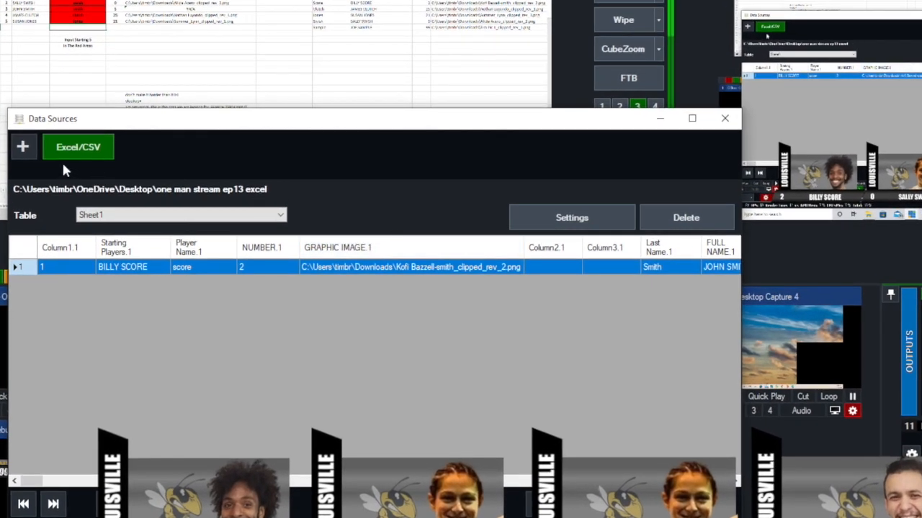
pyautogui.click(24, 148)
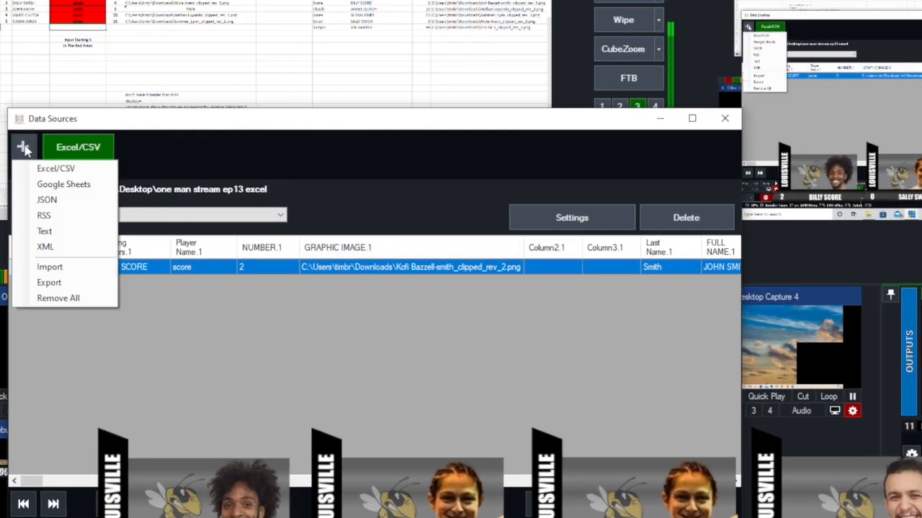
pyautogui.click(59, 172)
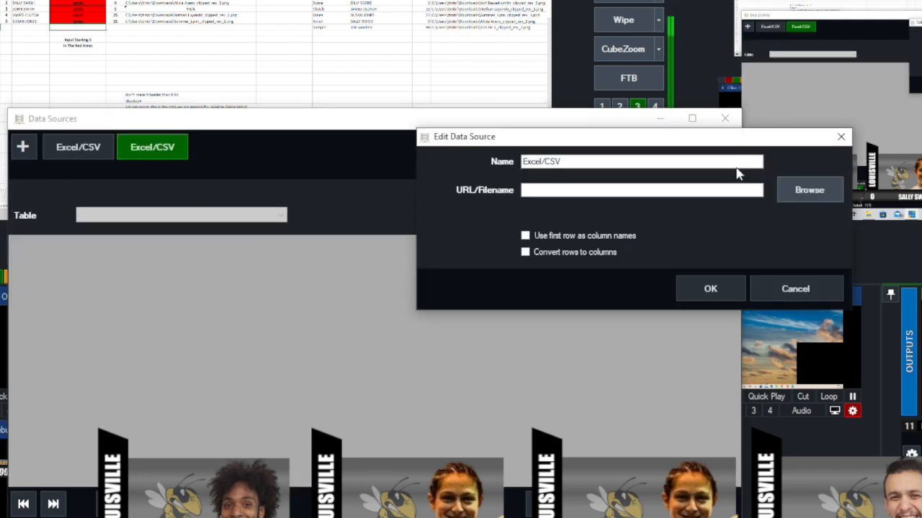
# - Link it to 'one man stream ep13 excel sheet' in OneDrive > Desktop and save the source
pyautogui.click(812, 191)
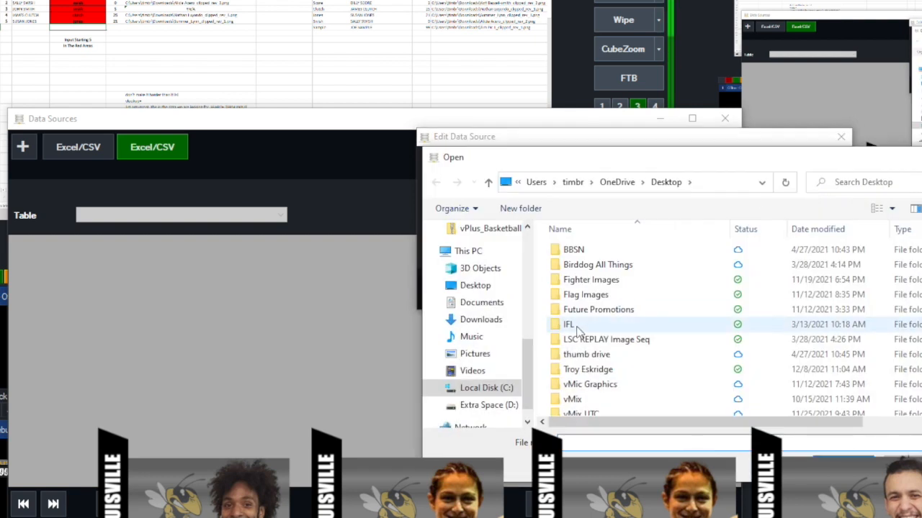
pyautogui.scroll(5, 523, 298)
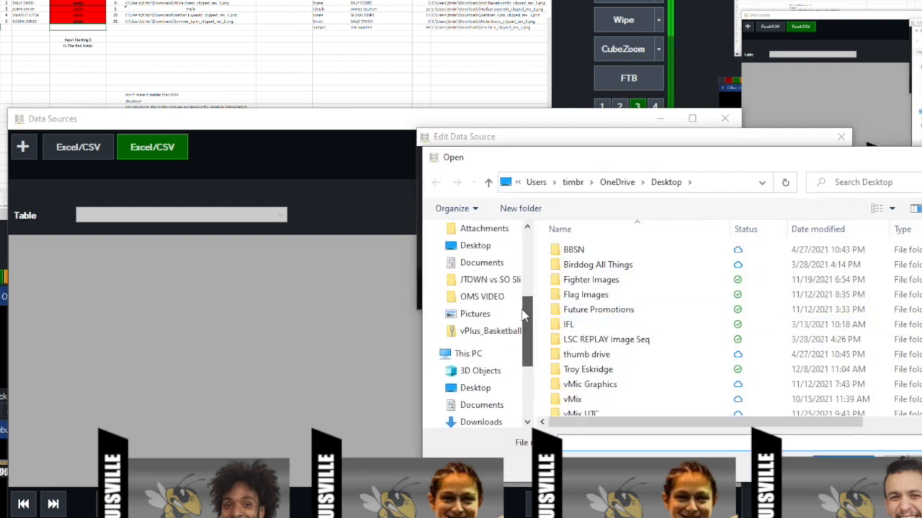
pyautogui.scroll(1, 523, 299)
pyautogui.click(490, 287)
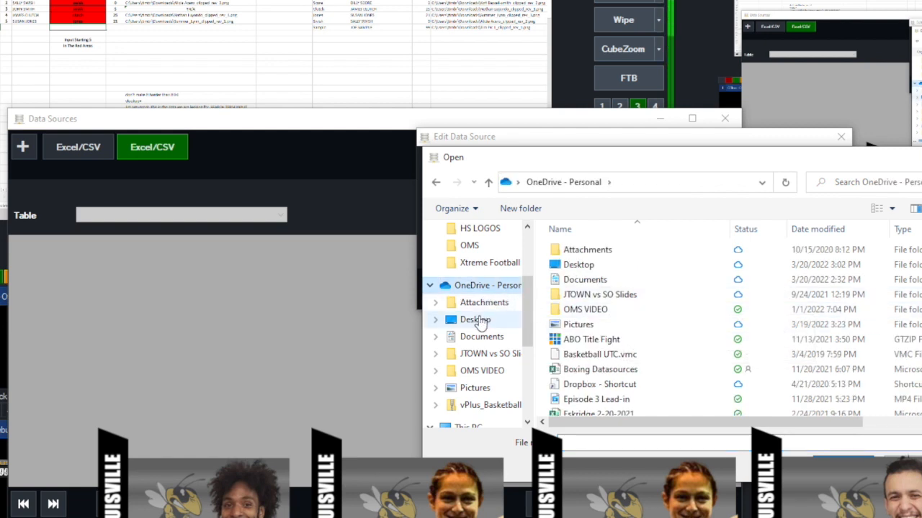
pyautogui.click(475, 319)
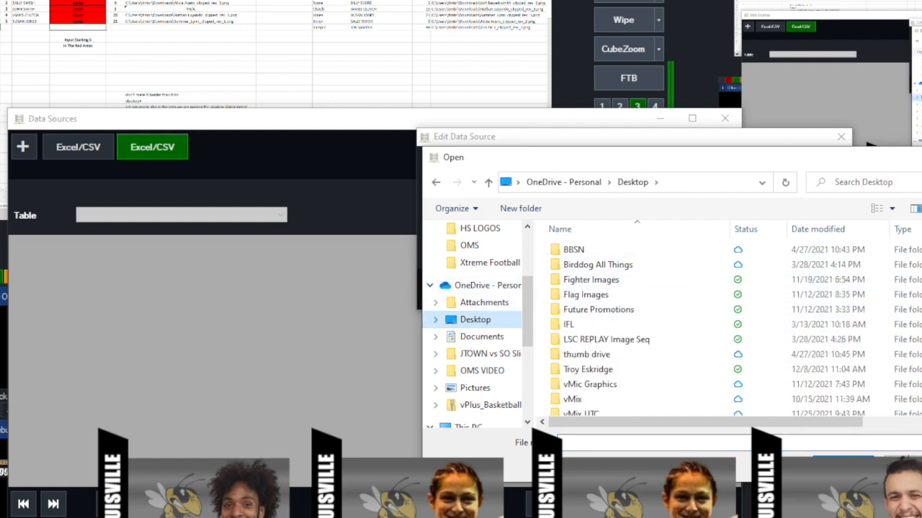
pyautogui.scroll(-8, 806, 241)
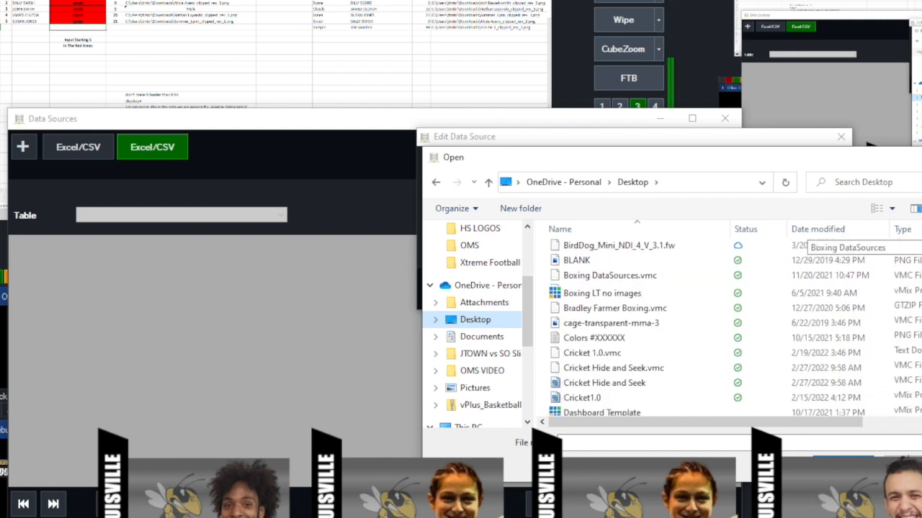
pyautogui.scroll(-10, 807, 242)
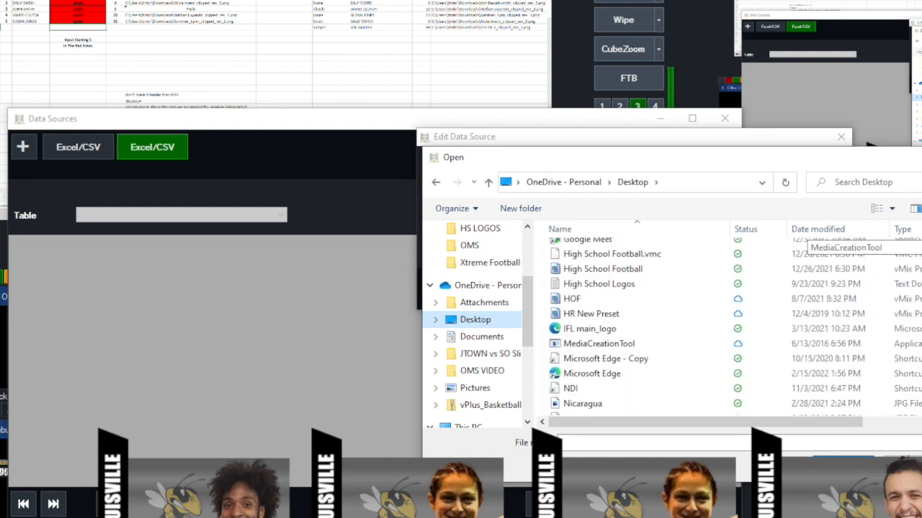
pyautogui.scroll(-3, 807, 241)
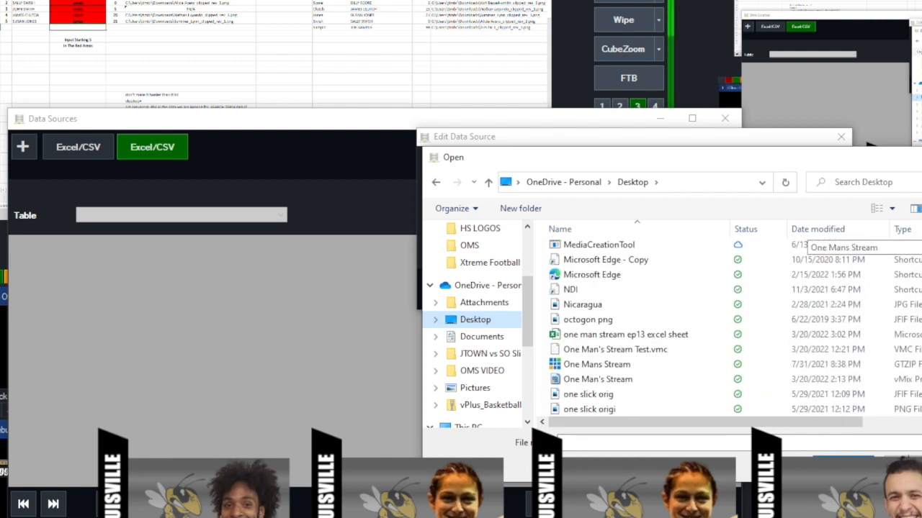
pyautogui.click(638, 337)
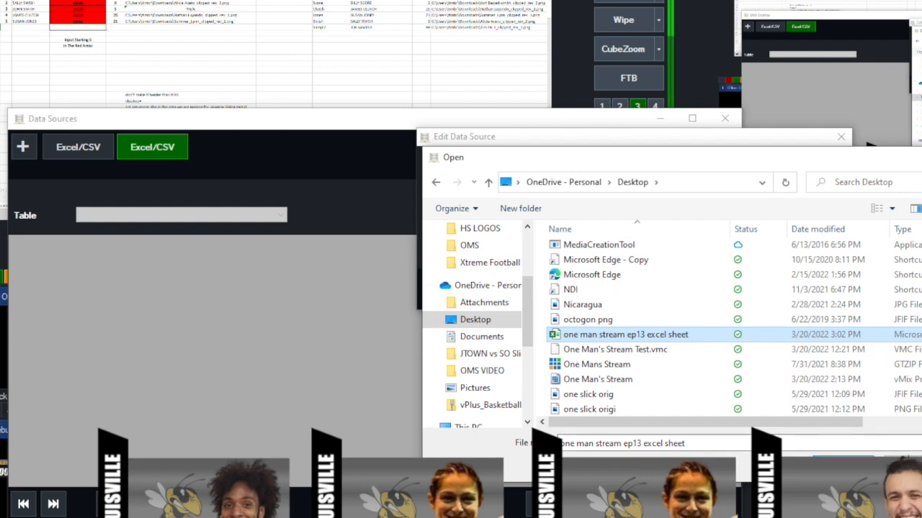
pyautogui.click(839, 457)
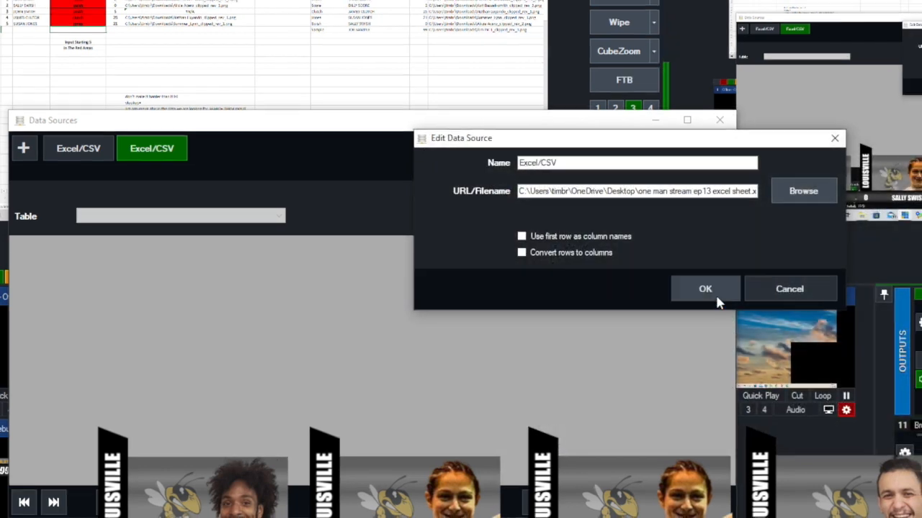
pyautogui.click(713, 291)
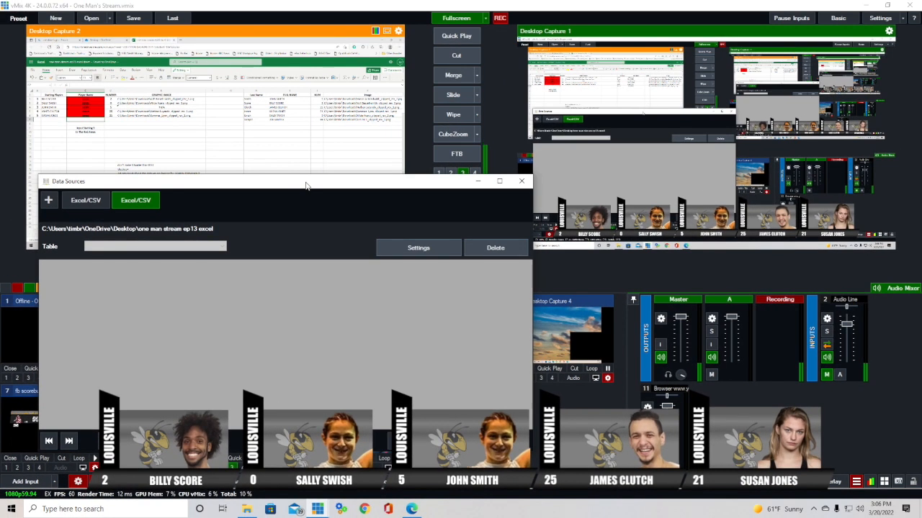
# - Turn on 'Use first row as column names' and 'Convert rows to columns' in the source's settings
pyautogui.moveTo(305, 186); pyautogui.dragTo(487, 154)
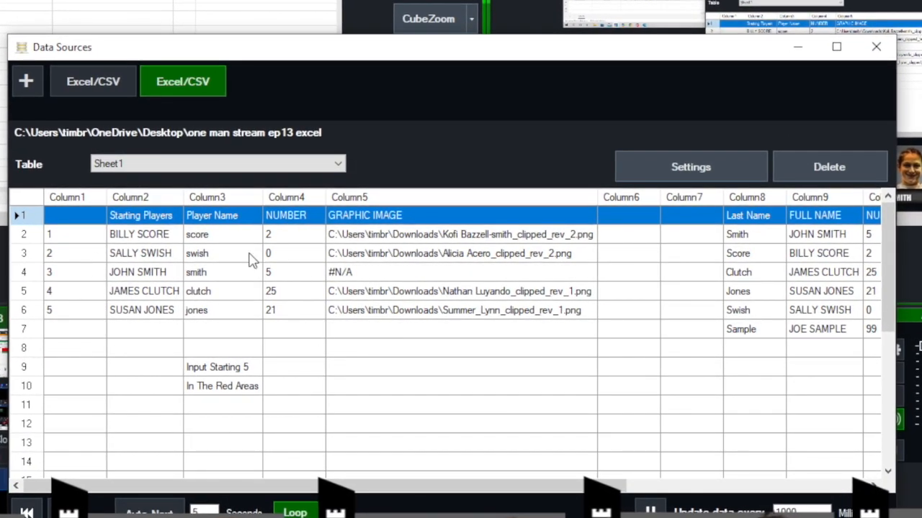
pyautogui.click(701, 172)
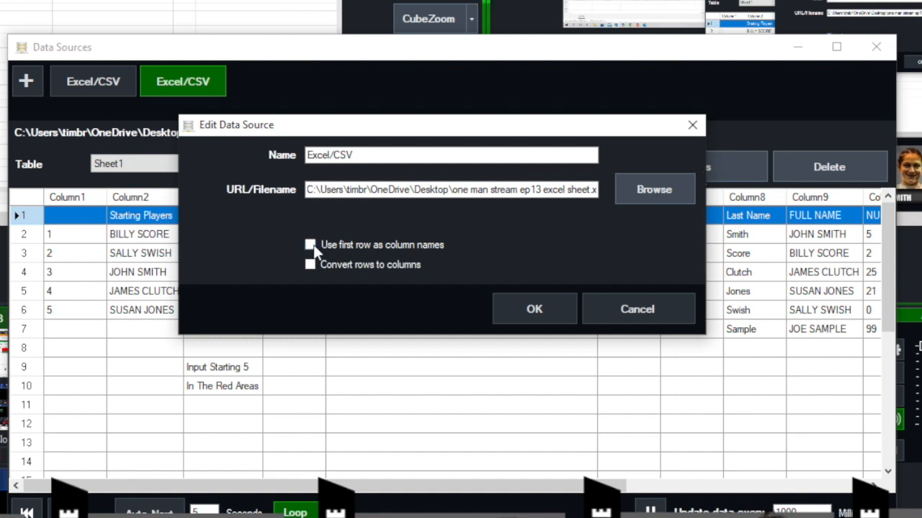
pyautogui.click(656, 310)
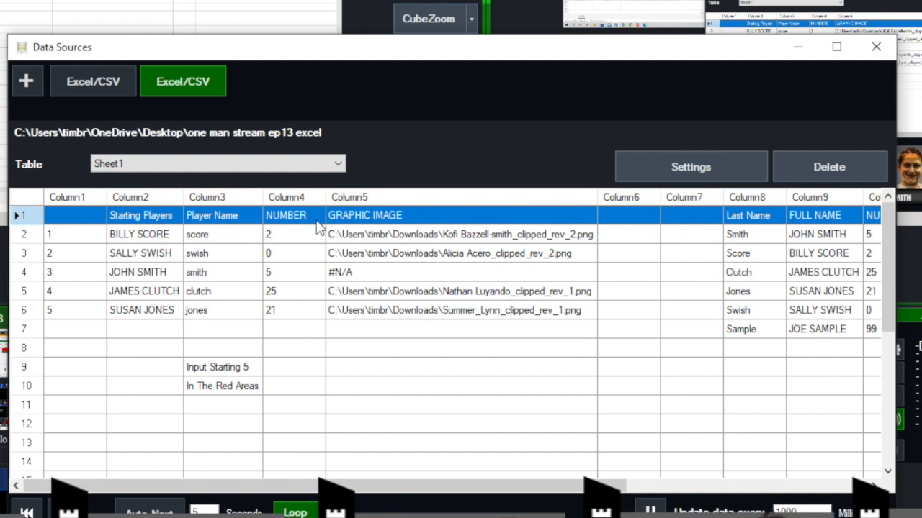
pyautogui.click(697, 167)
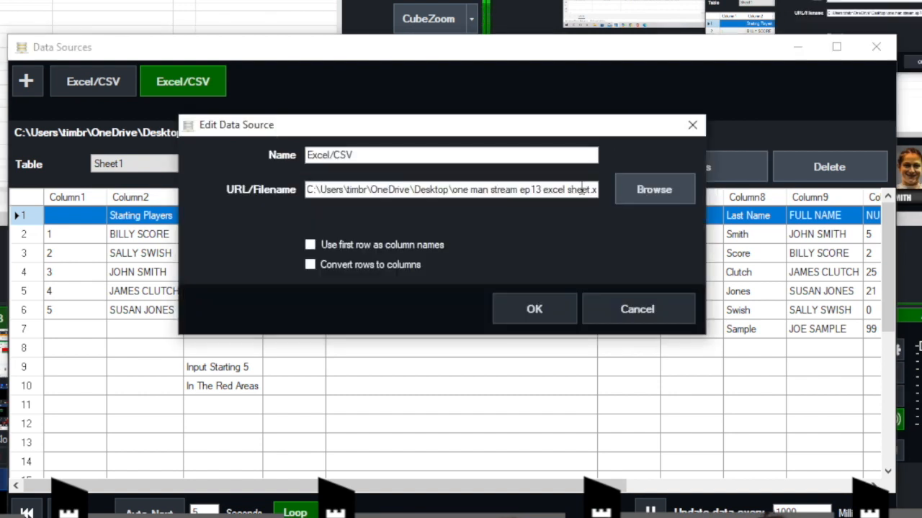
pyautogui.click(310, 245)
pyautogui.click(311, 265)
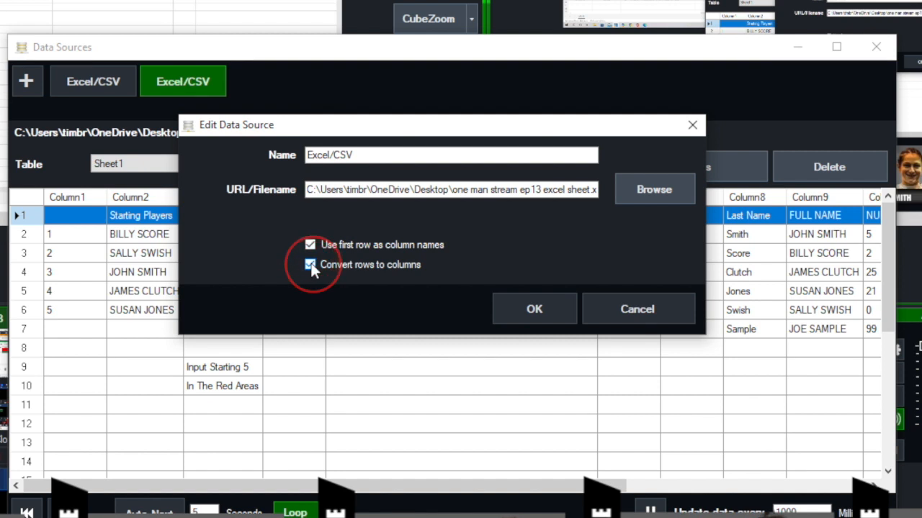
pyautogui.click(533, 309)
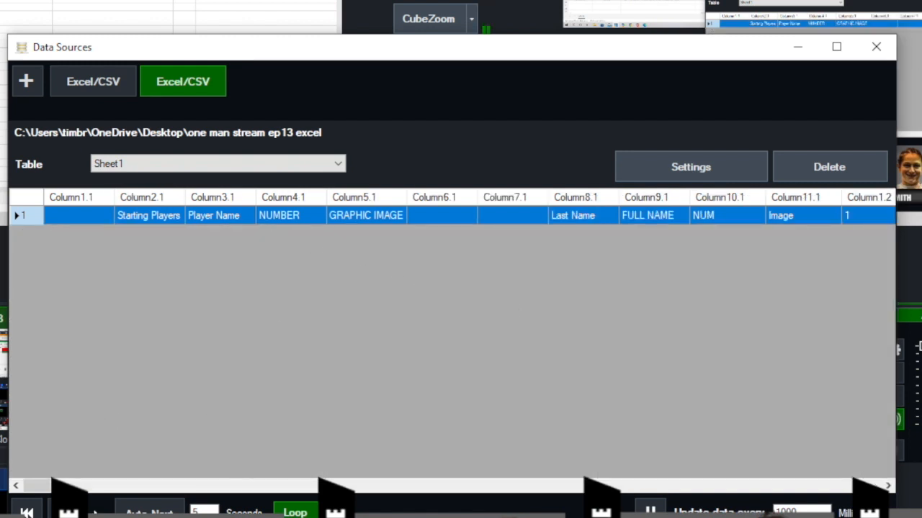
pyautogui.moveTo(35, 486)
pyautogui.mouseDown()
pyautogui.moveTo(69, 485)
pyautogui.moveTo(36, 485)
pyautogui.mouseUp()
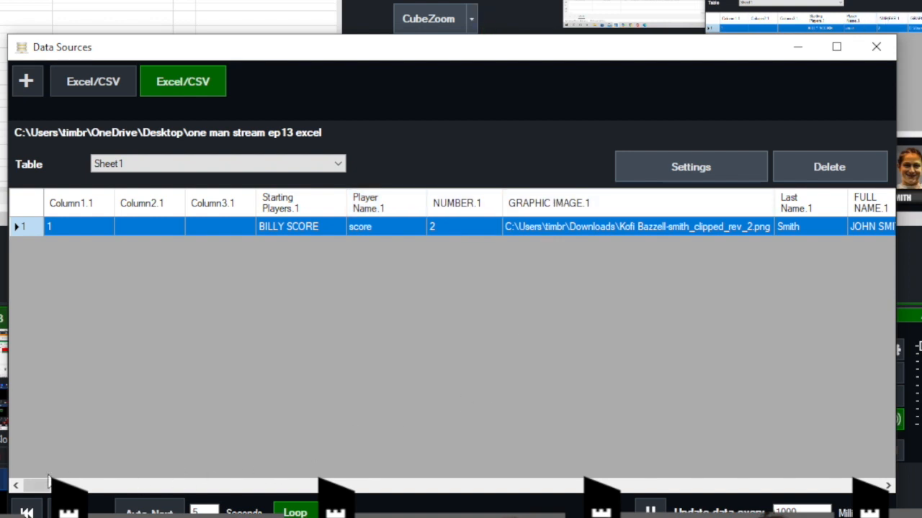
pyautogui.moveTo(35, 485); pyautogui.dragTo(44, 488)
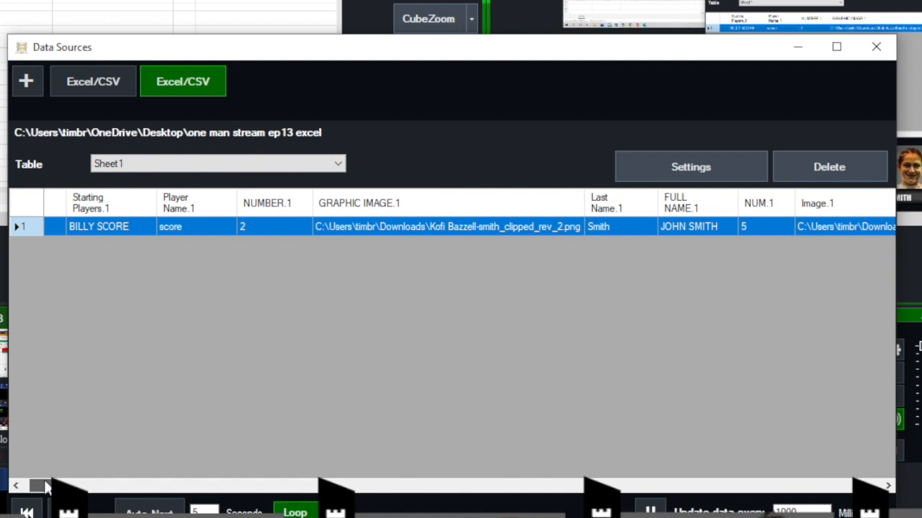
pyautogui.moveTo(44, 488); pyautogui.dragTo(93, 469)
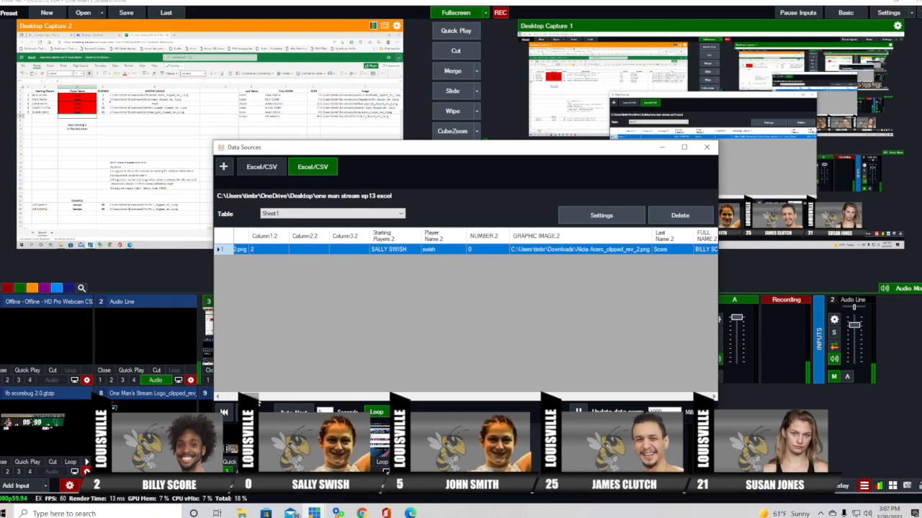
pyautogui.moveTo(258, 400); pyautogui.dragTo(278, 395)
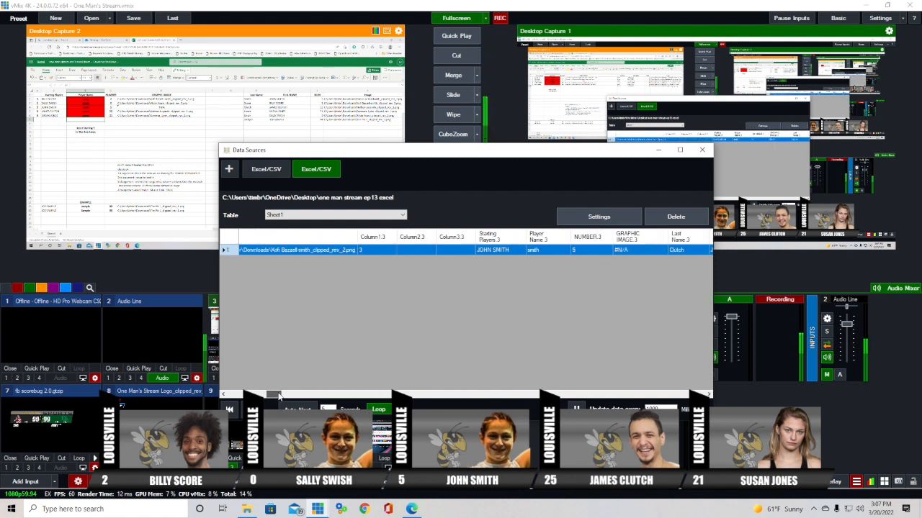
# - Delete the data source, preview input 9 'basketball starting five', and bring up its Title Editor
pyautogui.click(692, 218)
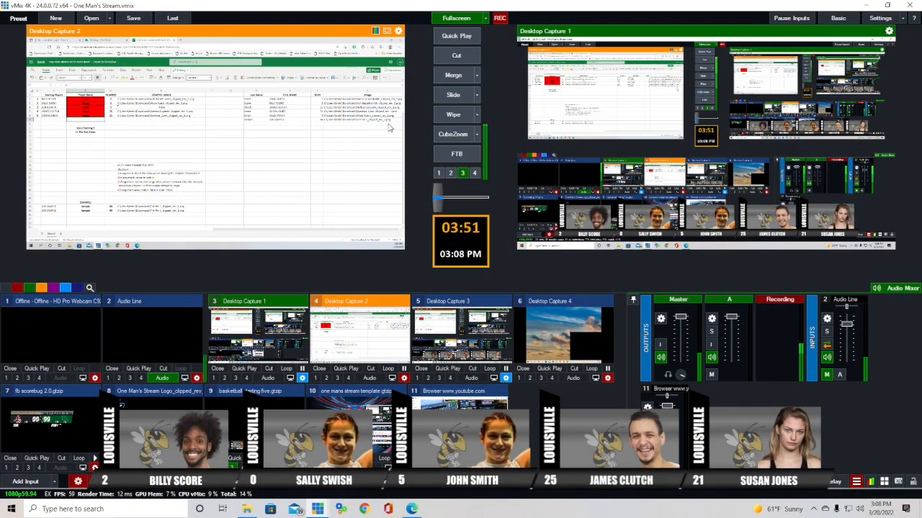
pyautogui.click(259, 400)
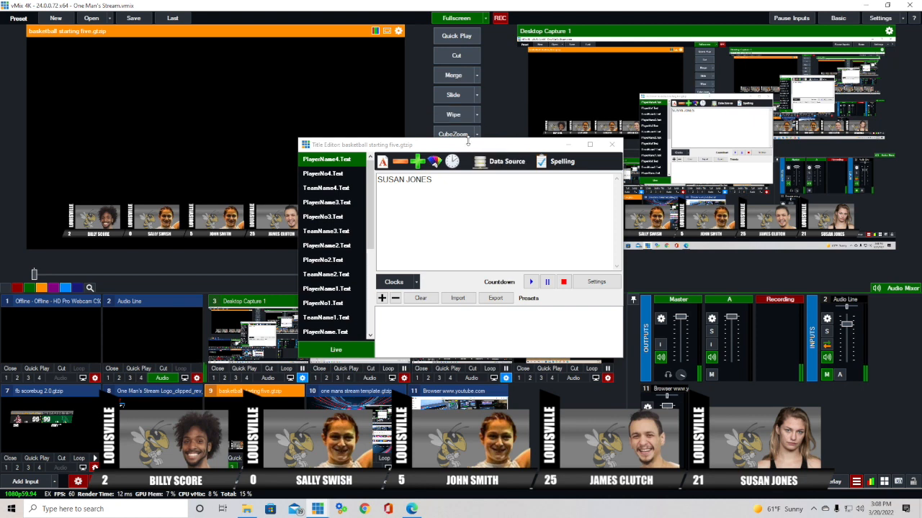
pyautogui.click(464, 148)
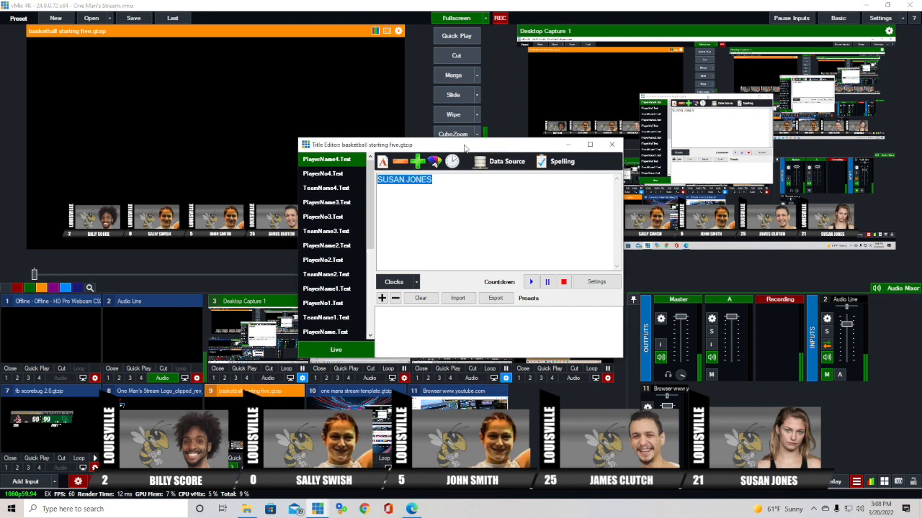
# - Bind PlayerNo.Text to Sheet1's NUMBER.1 column so the field shows 2
pyautogui.moveTo(464, 147); pyautogui.dragTo(439, 152)
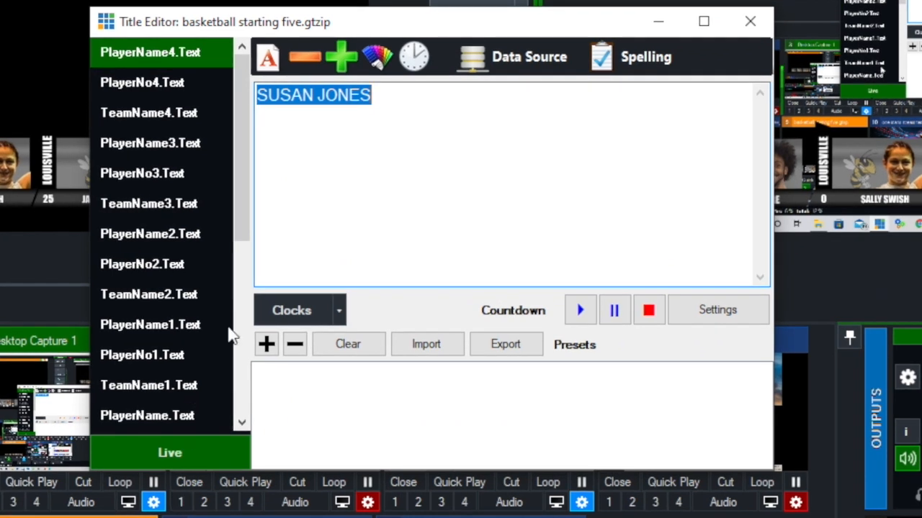
pyautogui.moveTo(243, 164); pyautogui.dragTo(247, 195)
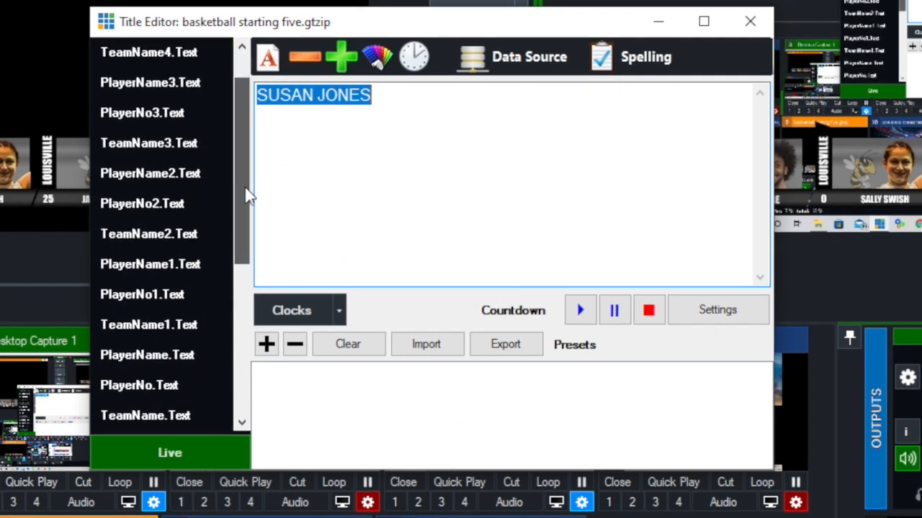
pyautogui.click(146, 356)
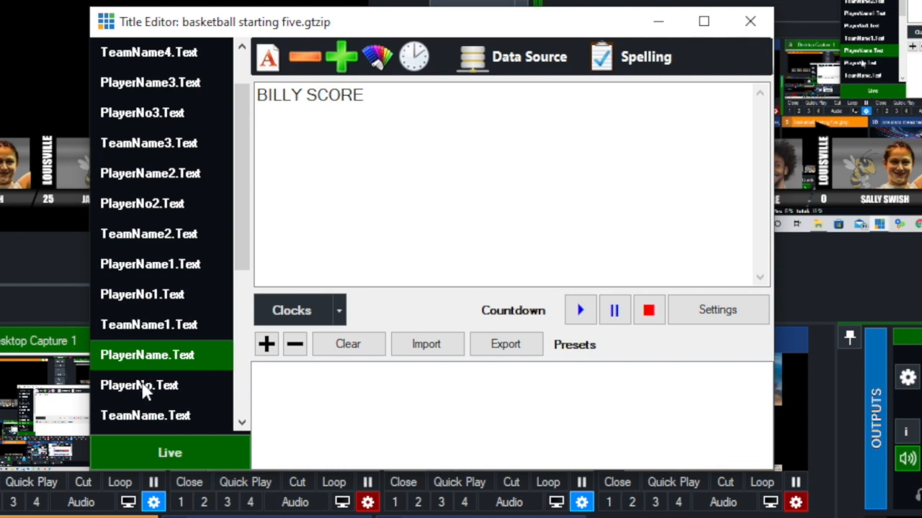
pyautogui.click(141, 390)
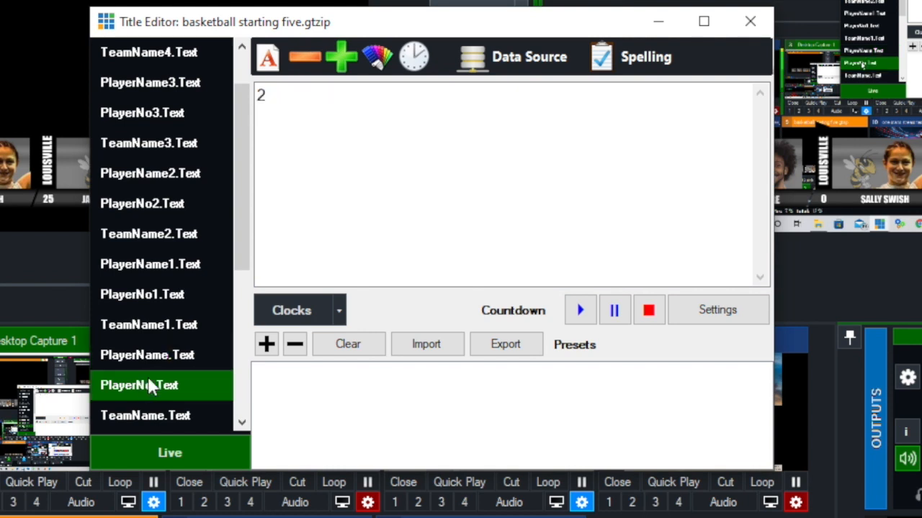
pyautogui.click(523, 62)
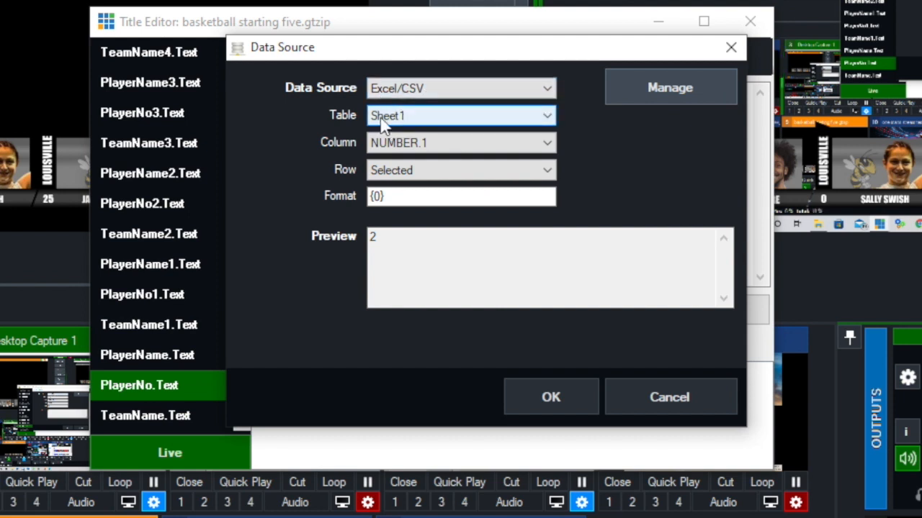
pyautogui.click(549, 118)
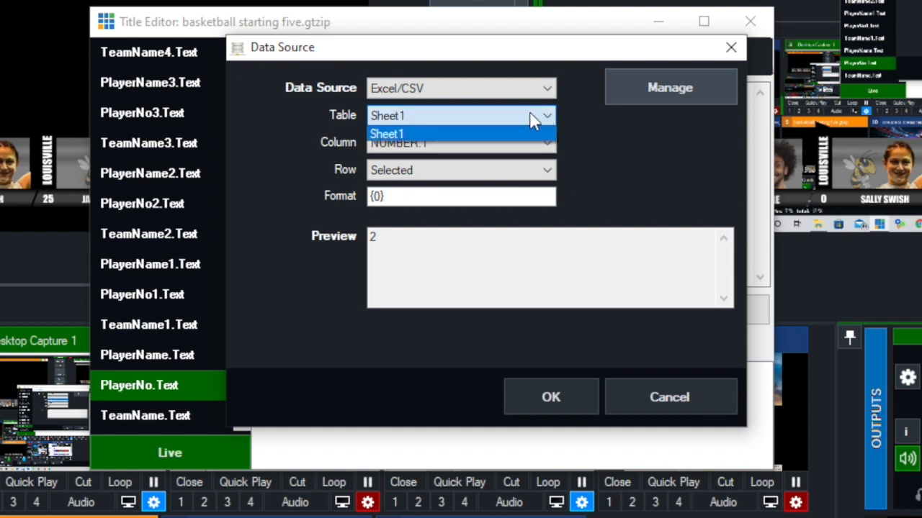
pyautogui.click(594, 133)
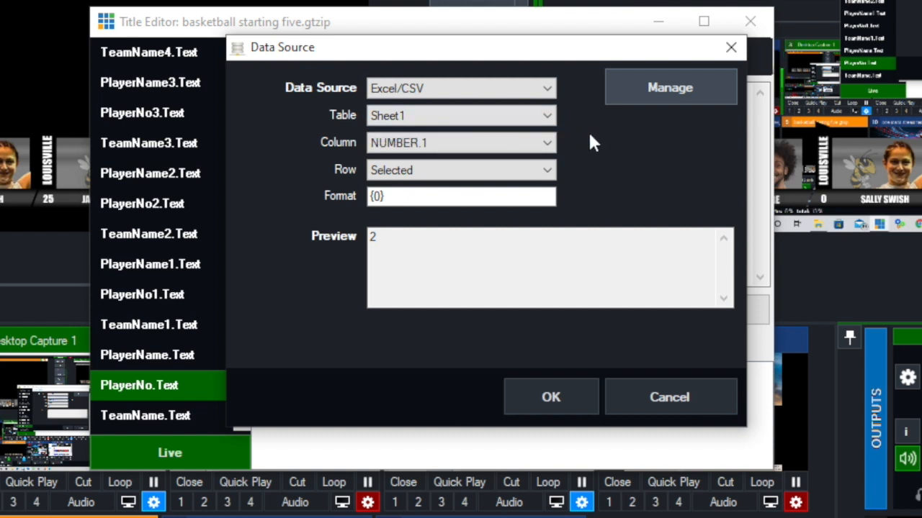
pyautogui.click(547, 144)
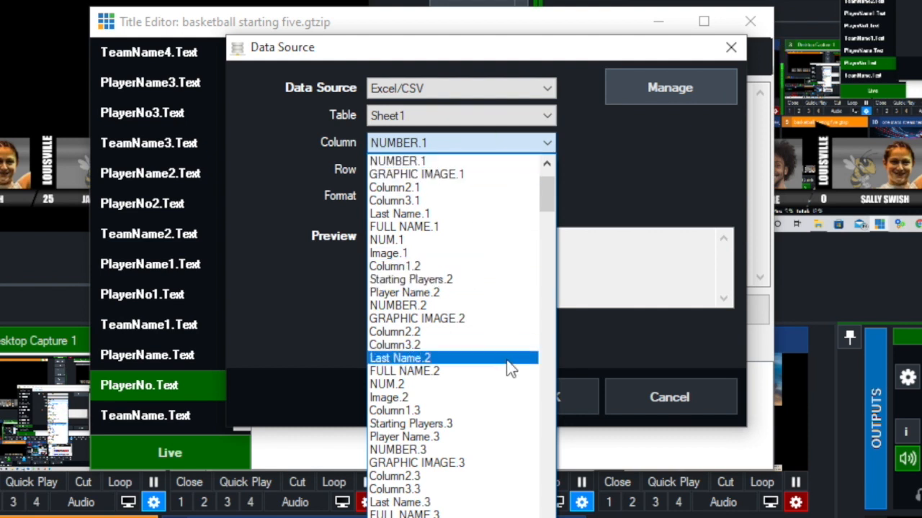
pyautogui.scroll(2, 504, 375)
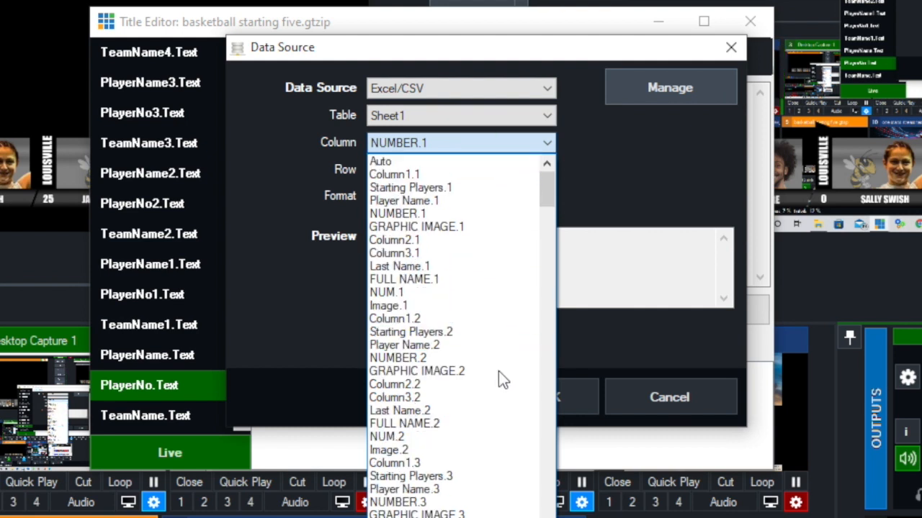
pyautogui.click(413, 215)
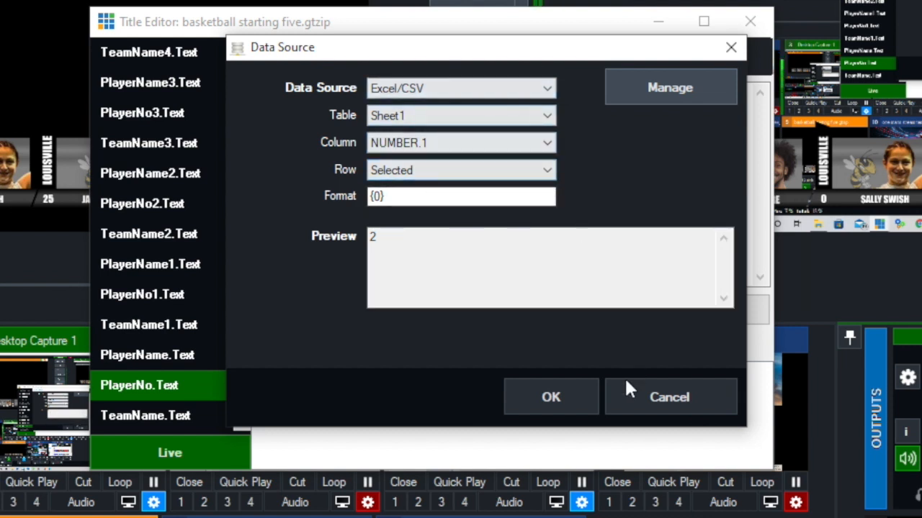
pyautogui.click(552, 394)
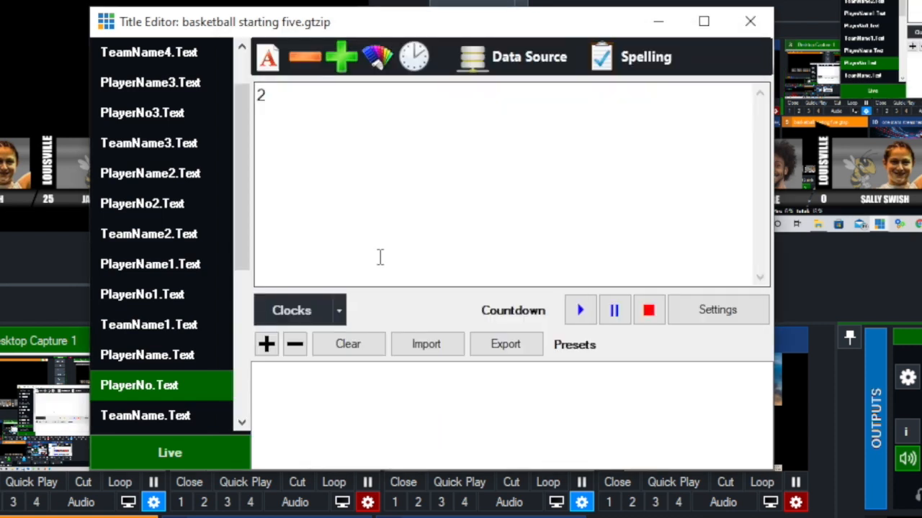
# - Bind the PlayerName.Text title field to the Starting Players.1 column to show the first starter's name
pyautogui.click(131, 356)
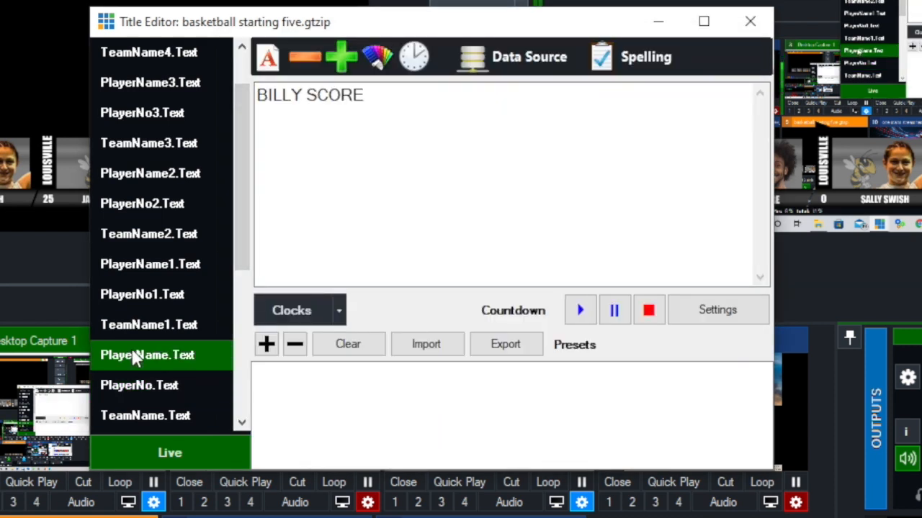
pyautogui.click(519, 55)
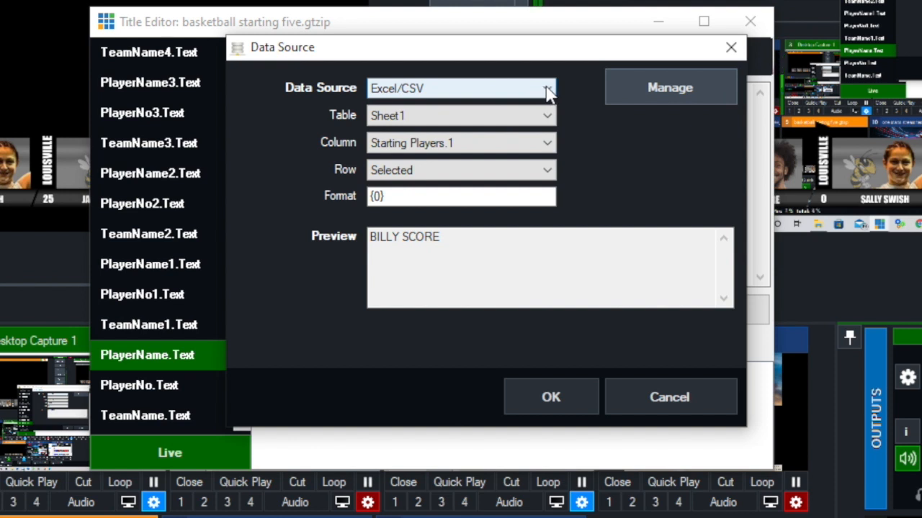
pyautogui.click(545, 145)
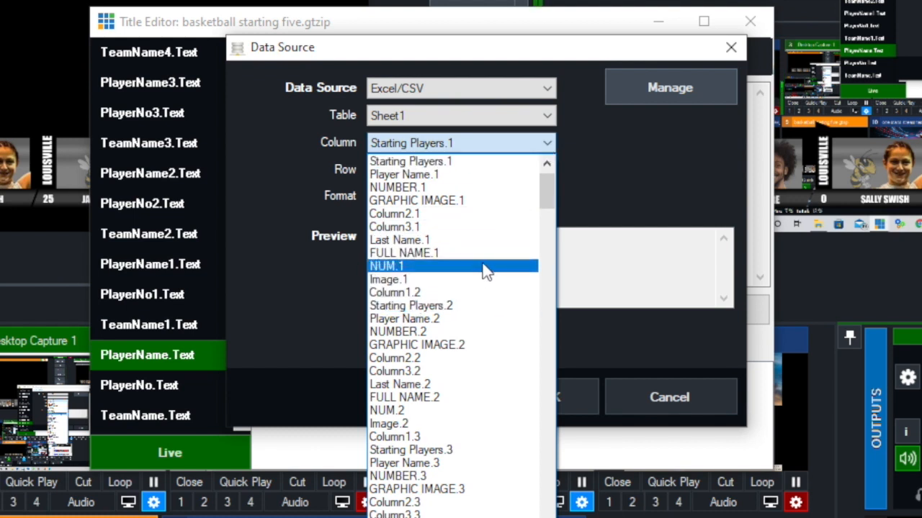
pyautogui.click(436, 162)
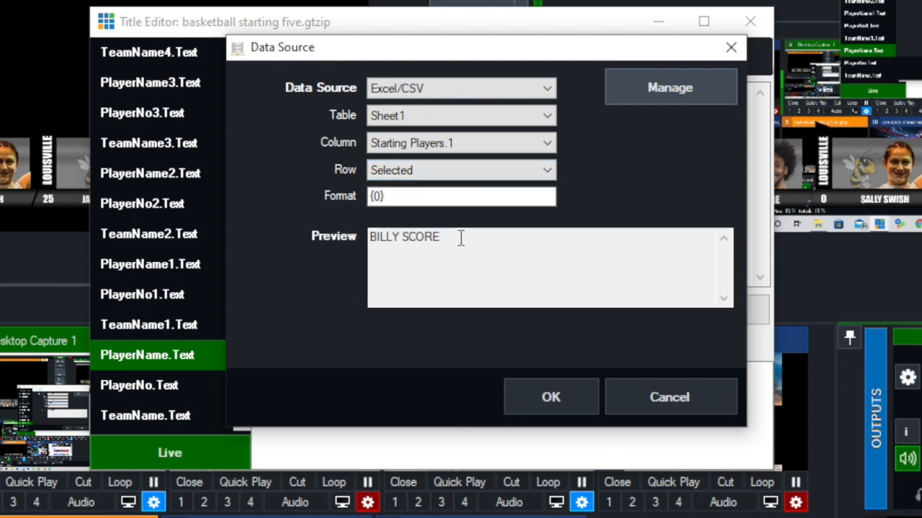
pyautogui.click(571, 397)
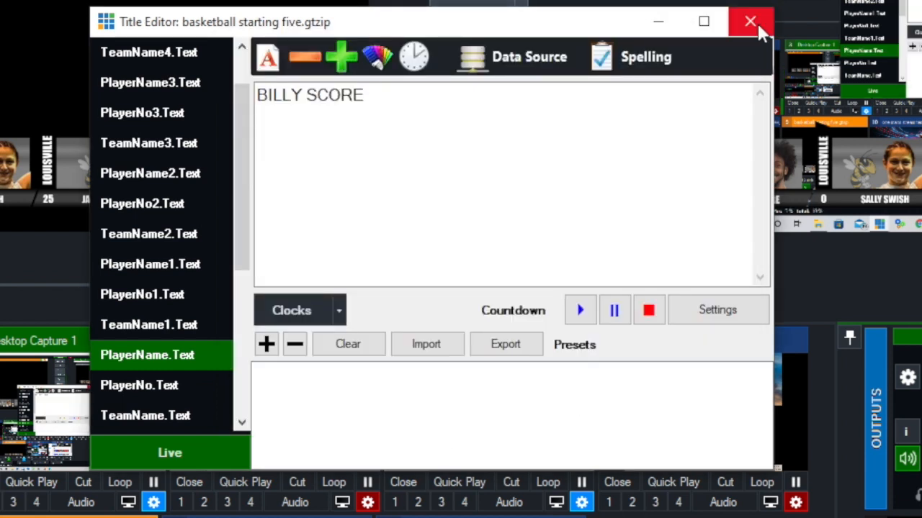
# - Bind the PlayerNo1.Text field to Sheet1's NUMBER.2 column so it displays jersey number 0
pyautogui.click(143, 298)
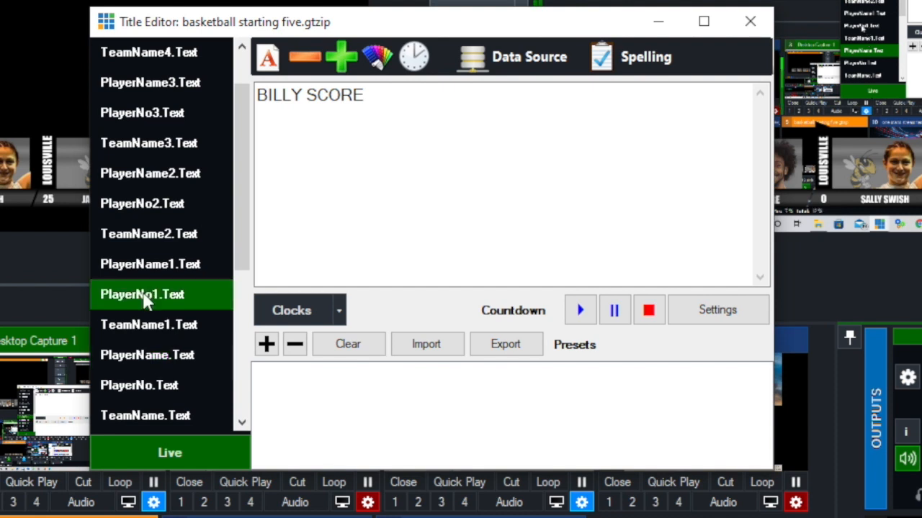
pyautogui.click(536, 69)
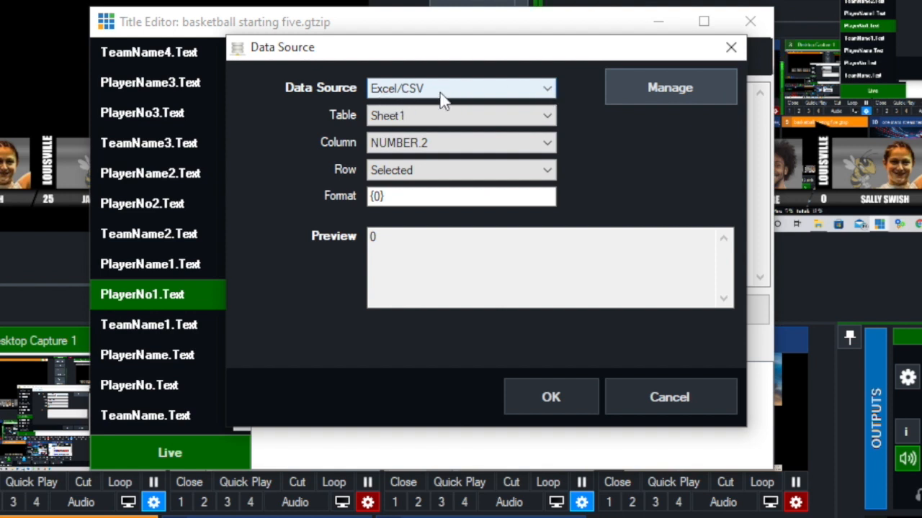
pyautogui.click(547, 143)
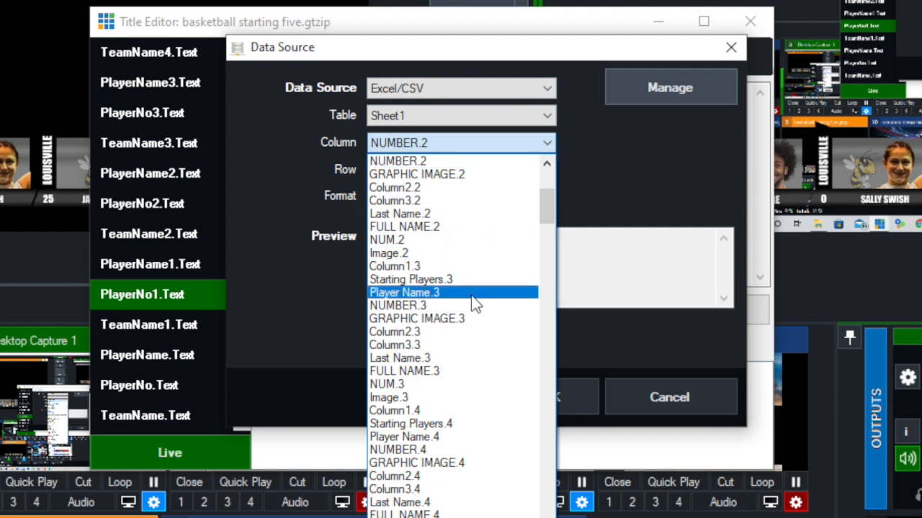
pyautogui.click(451, 161)
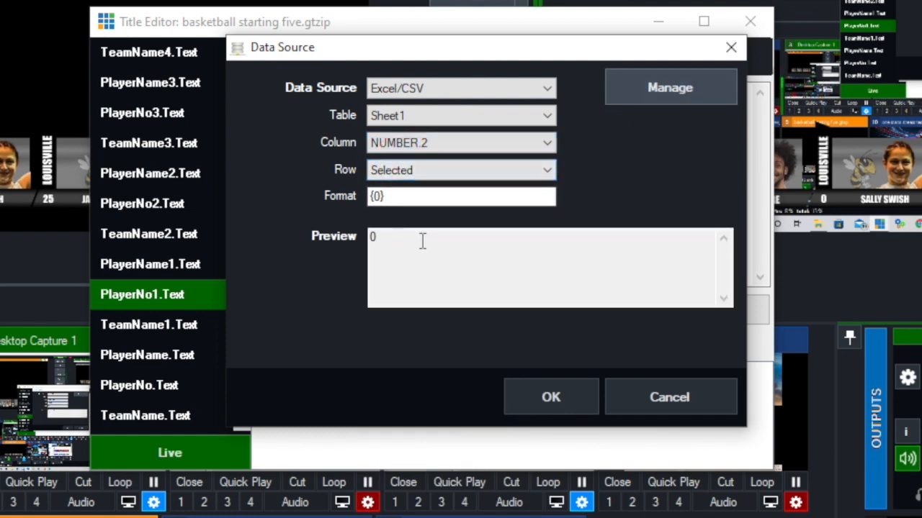
pyautogui.click(555, 399)
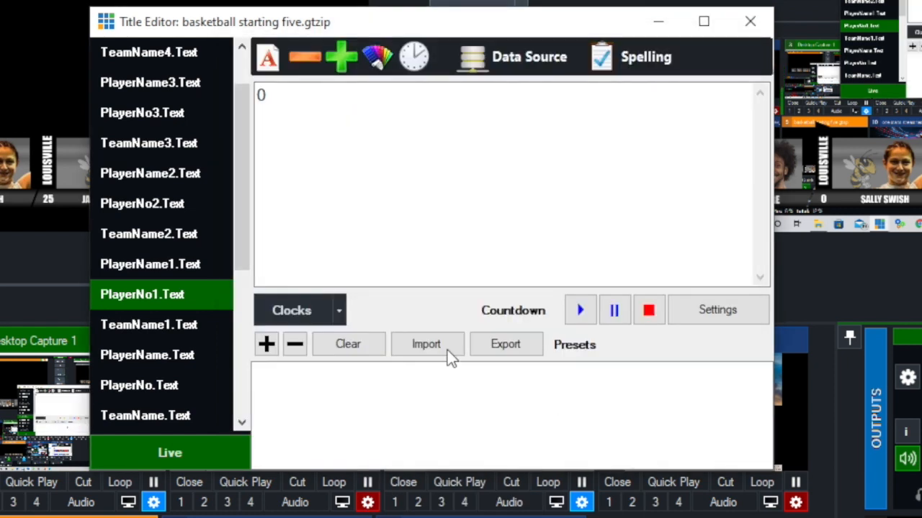
# - Bind the PlayerName1.Text field to the Starting Players.2 column to show the second starter's name
pyautogui.click(153, 264)
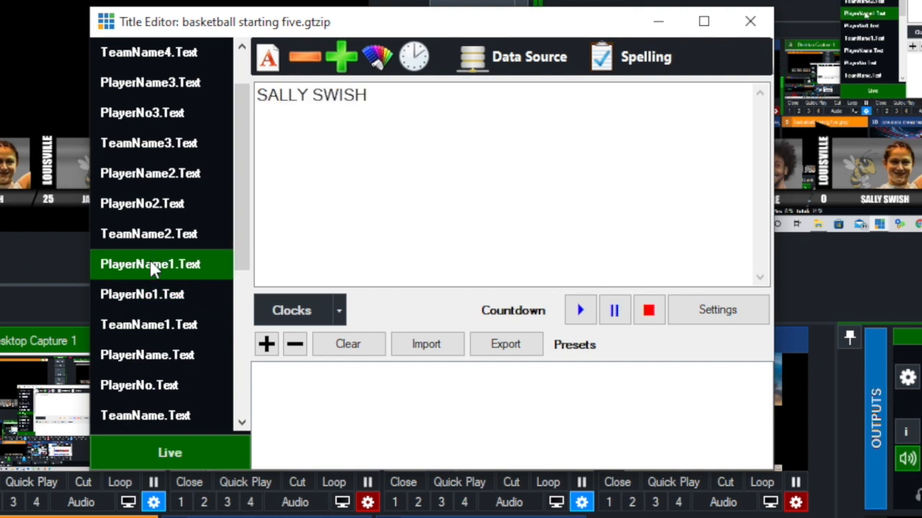
pyautogui.click(544, 57)
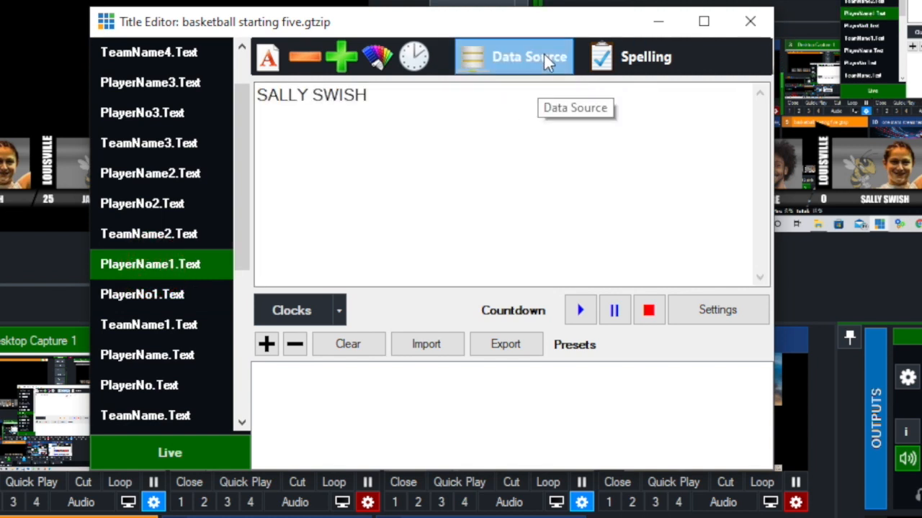
pyautogui.click(547, 143)
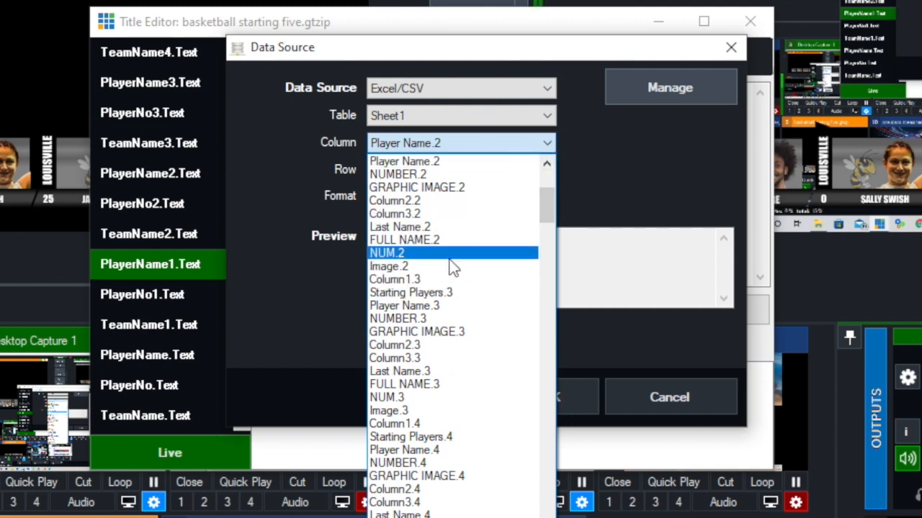
pyautogui.scroll(1, 451, 266)
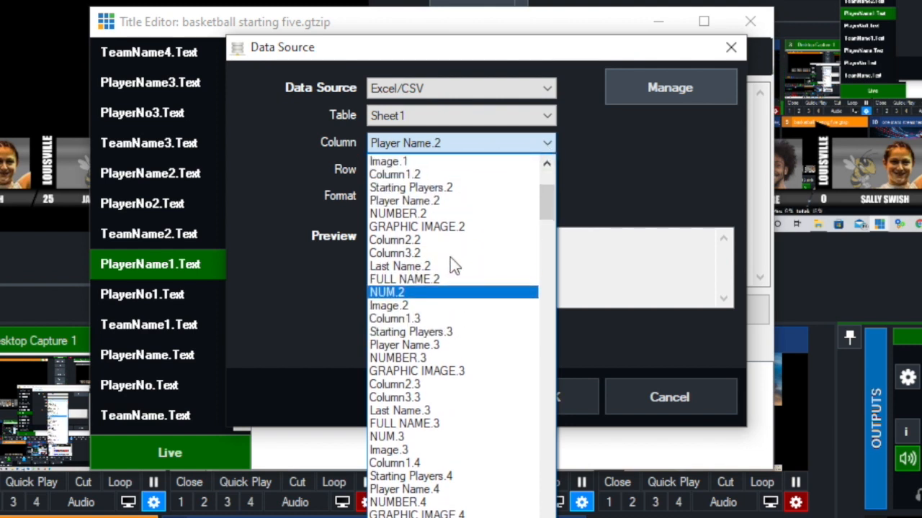
pyautogui.click(464, 188)
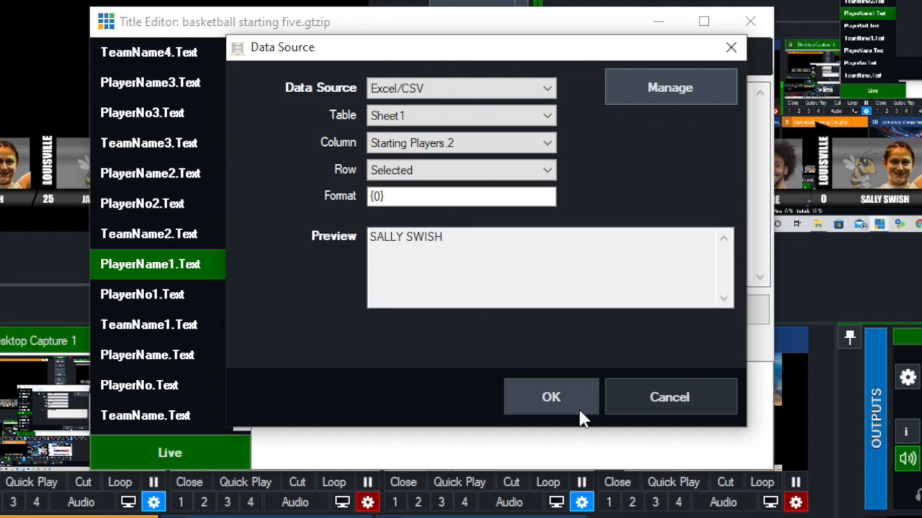
pyautogui.click(556, 392)
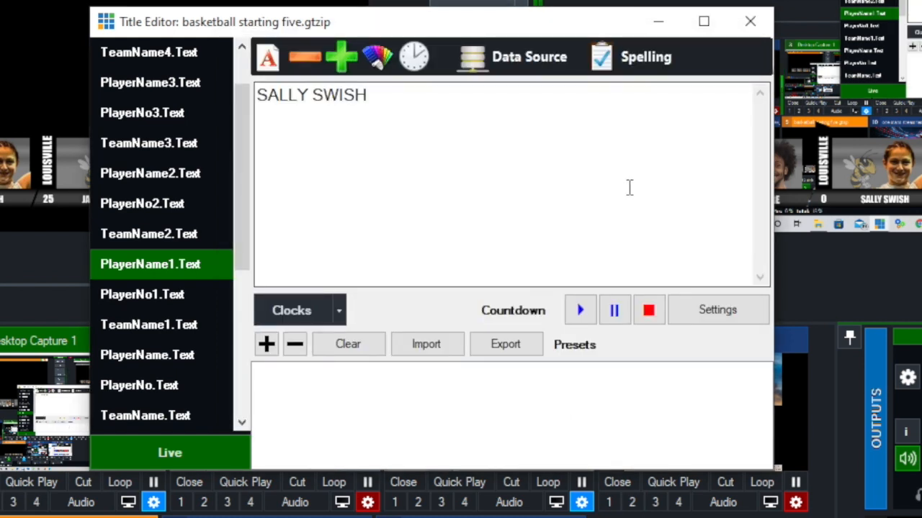